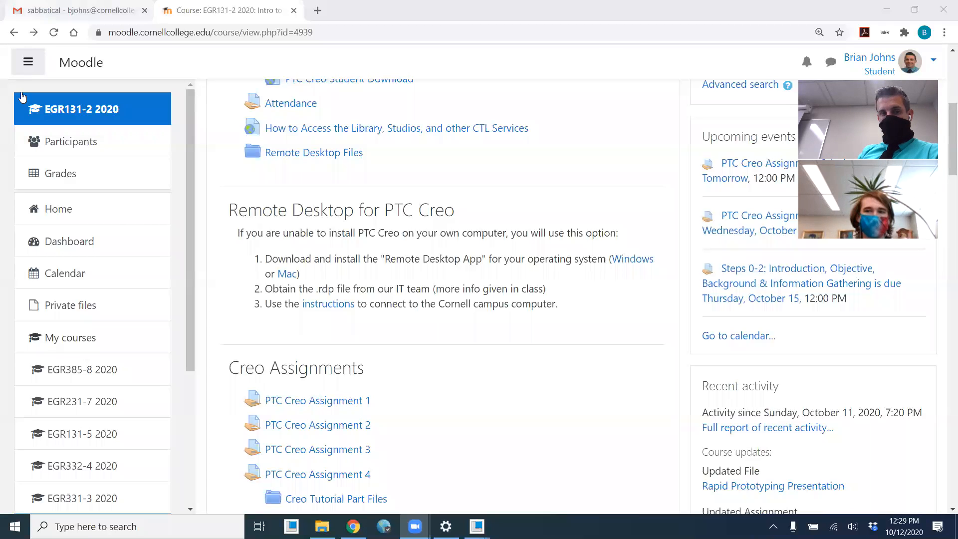
Open PTC Creo Assignment 3 and examine the drawing in Combined-WindTurbine.pdf
click(28, 62)
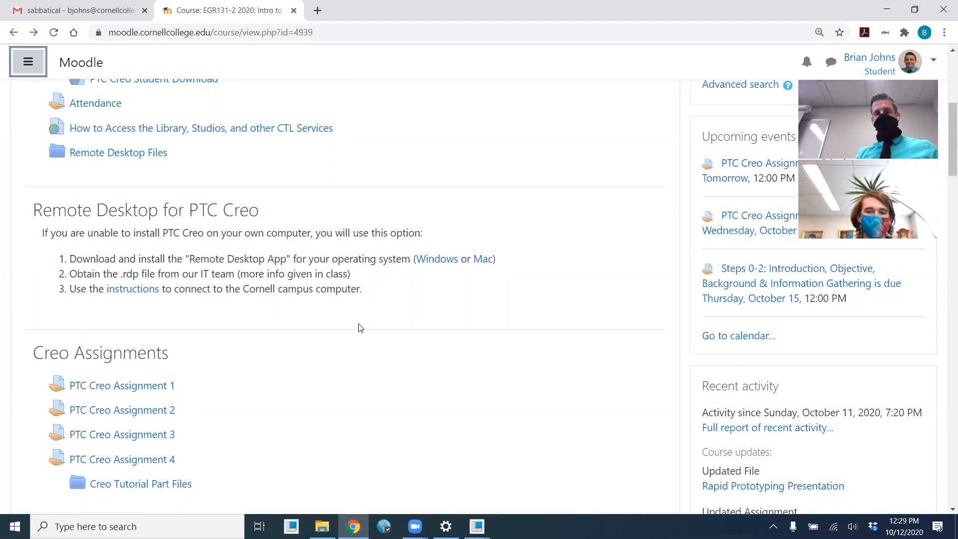
scroll(299, 330, down, 1)
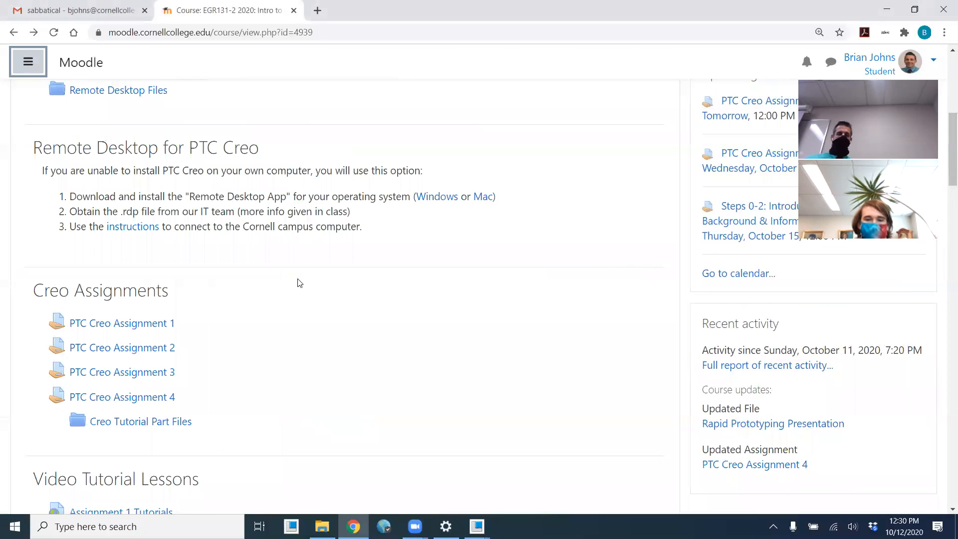
click(160, 373)
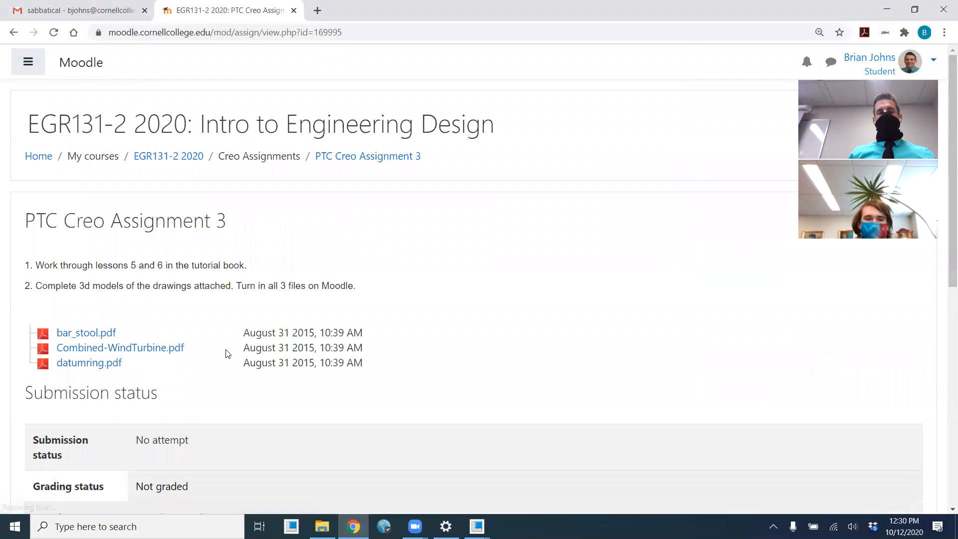
scroll(227, 353, down, 3)
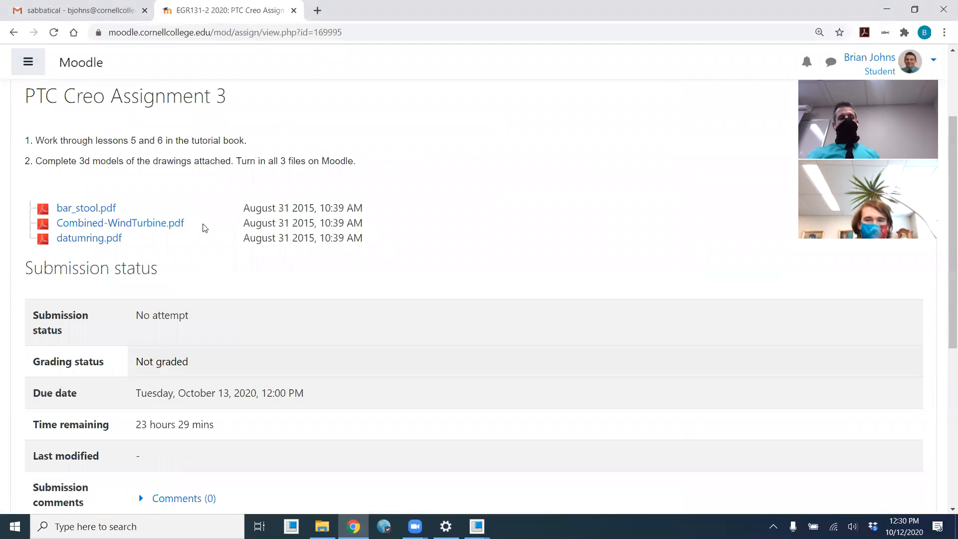
click(180, 222)
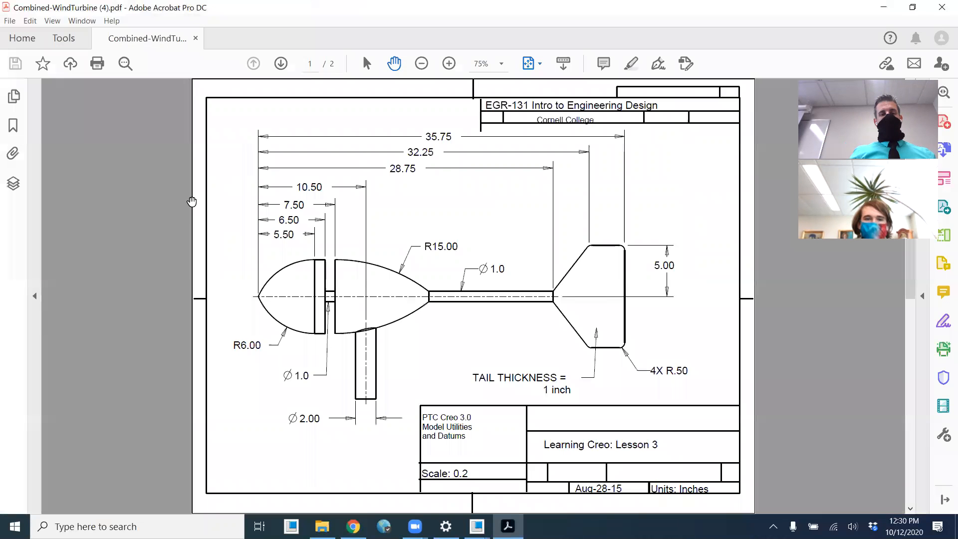
scroll(269, 160, down, 2)
scroll(277, 167, up, 2)
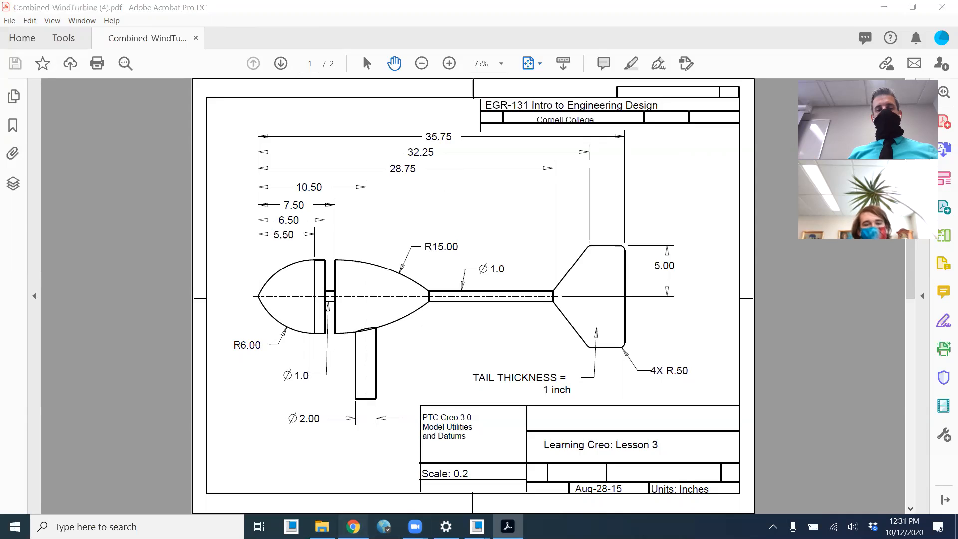
Return to the course page, open PTC Creo Assignment 4 and highlight its instructions on lesson 11, part choice, sweeps and blends
click(353, 526)
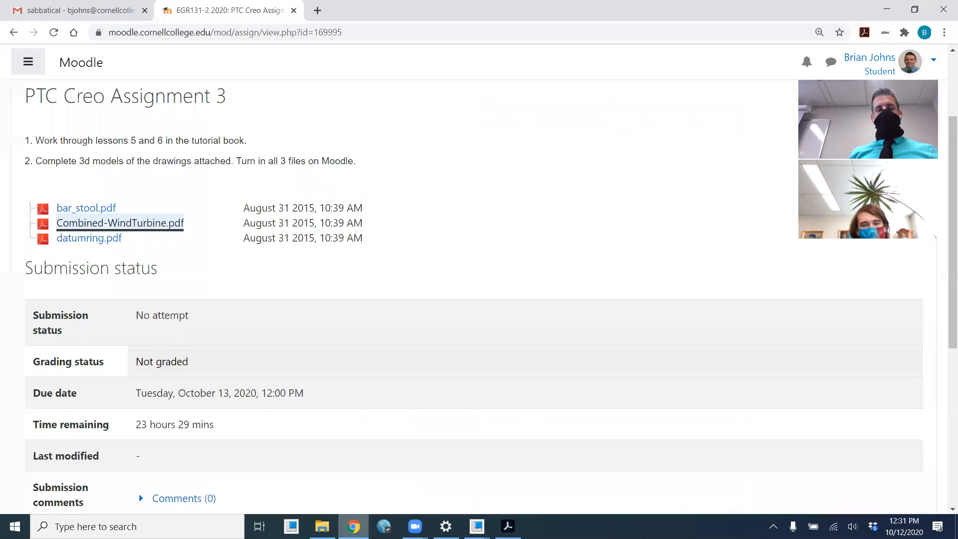
click(11, 33)
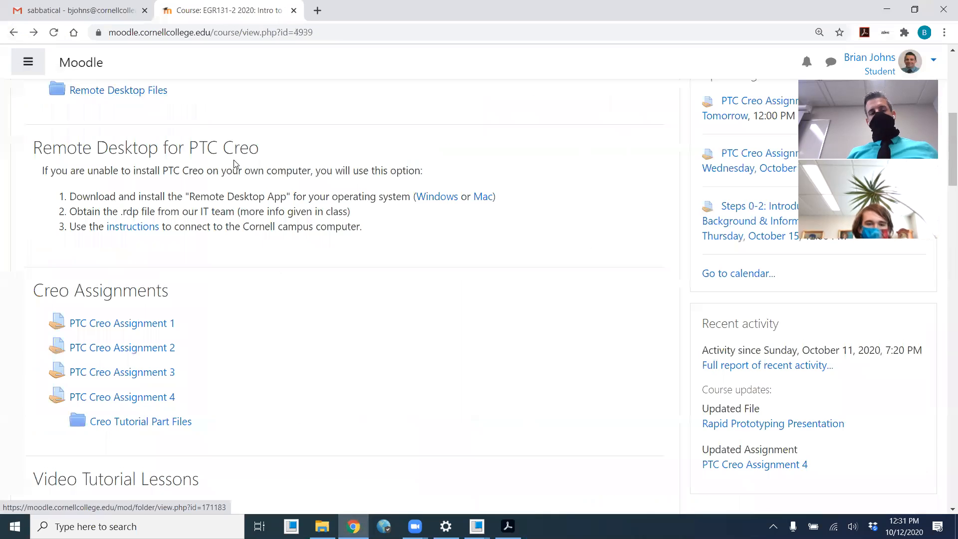
click(158, 405)
scroll(239, 193, down, 3)
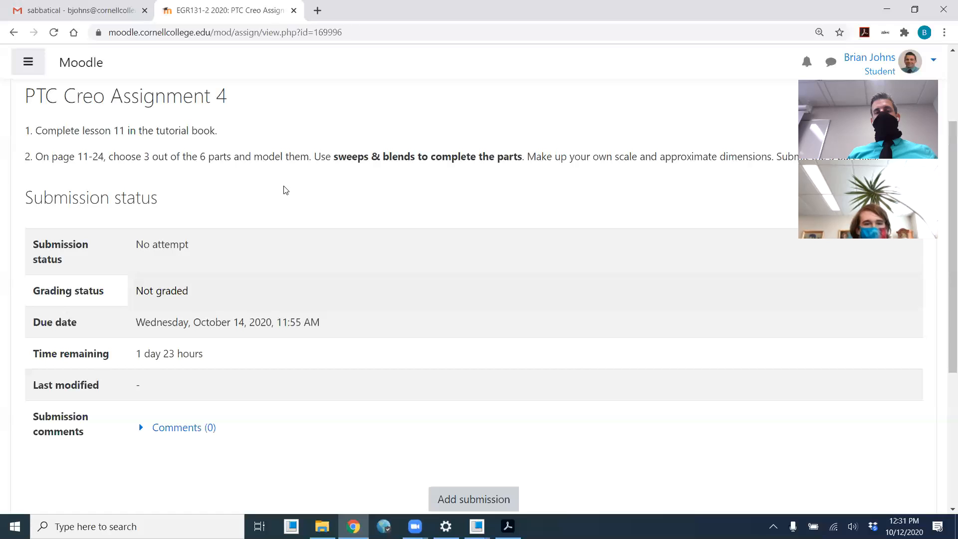
scroll(286, 190, up, 1)
drag(146, 196, 192, 198)
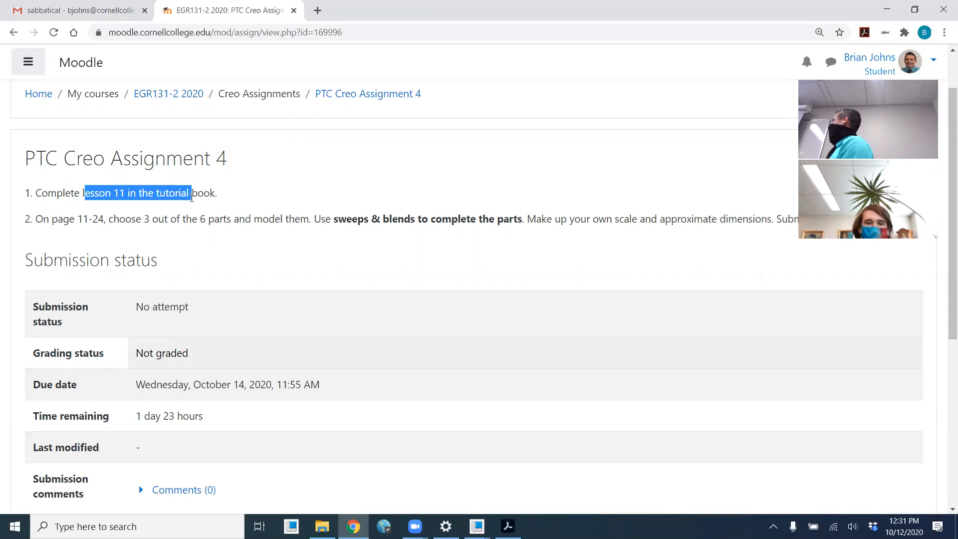
ctrl+scroll(192, 198, up, 5)
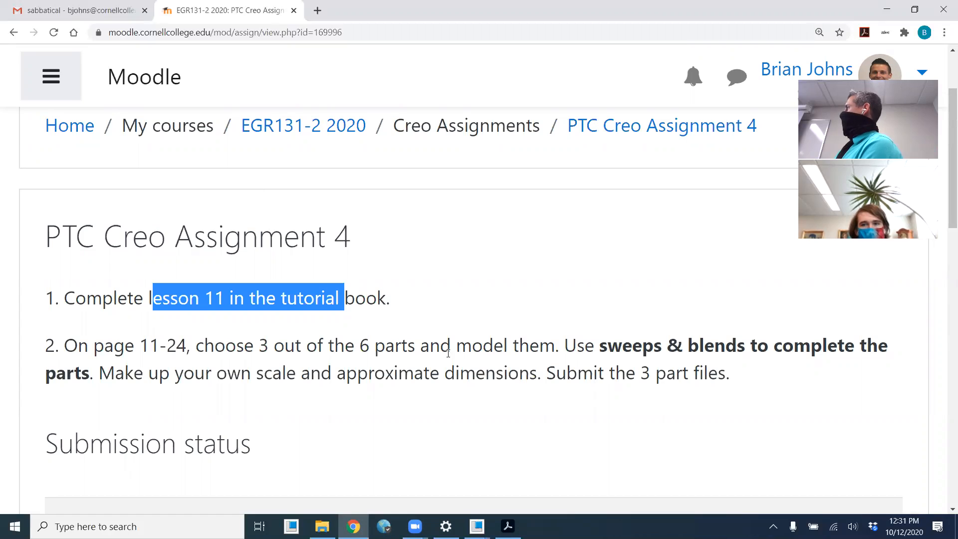
drag(257, 344, 417, 346)
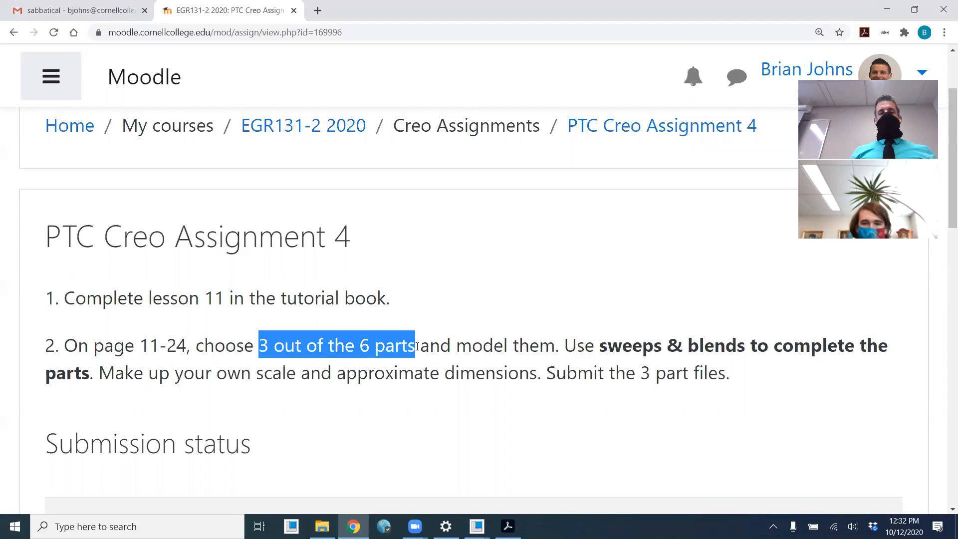
drag(599, 342, 741, 337)
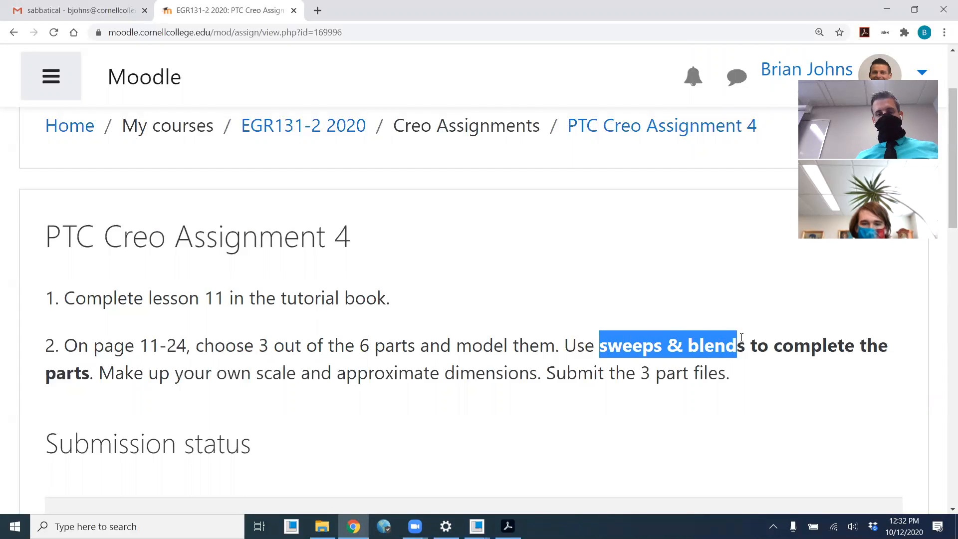
Switch to Creo Parametric and close its embedded web browser
click(477, 526)
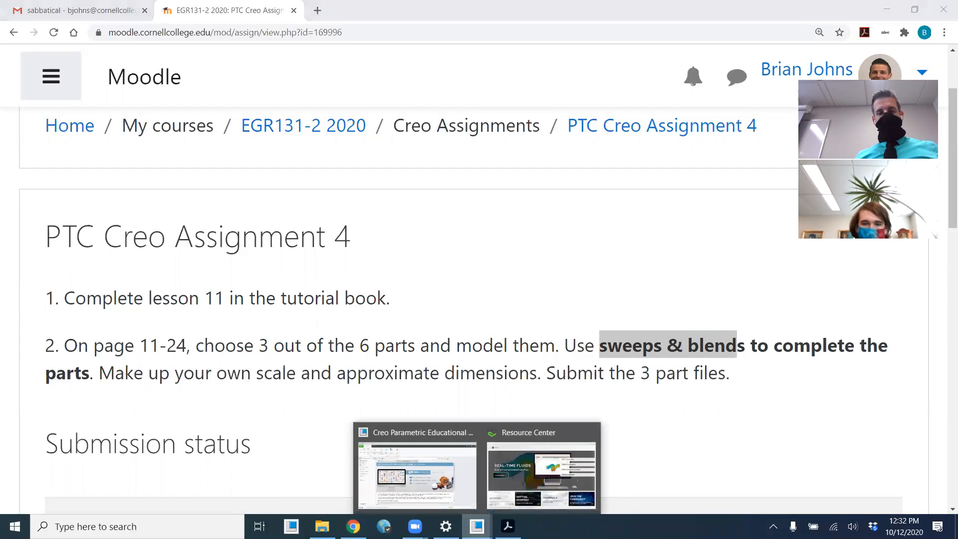
click(501, 479)
click(803, 36)
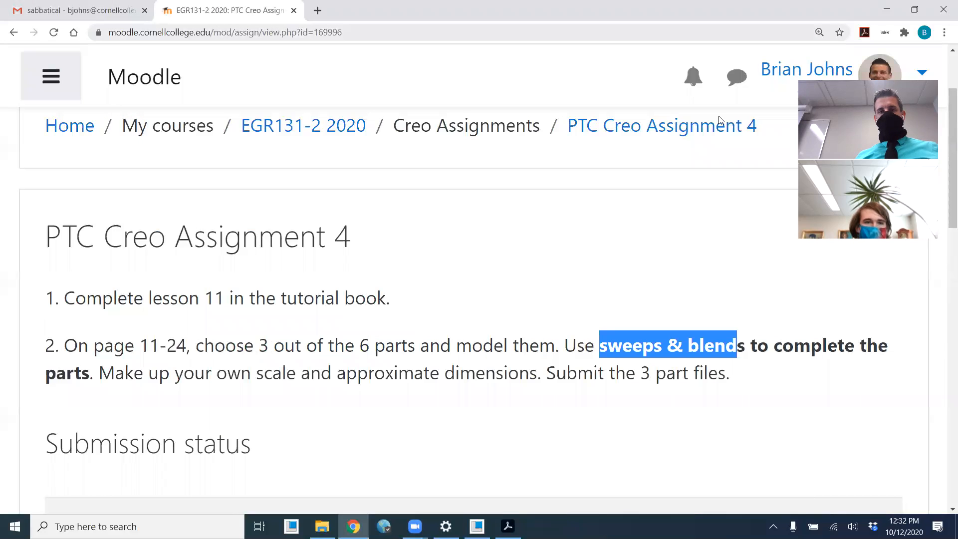
click(477, 526)
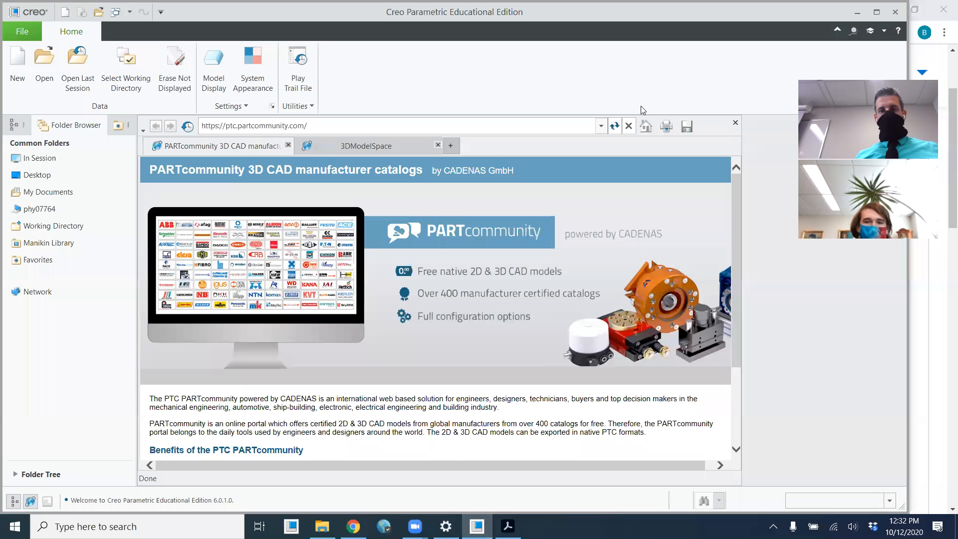
click(735, 121)
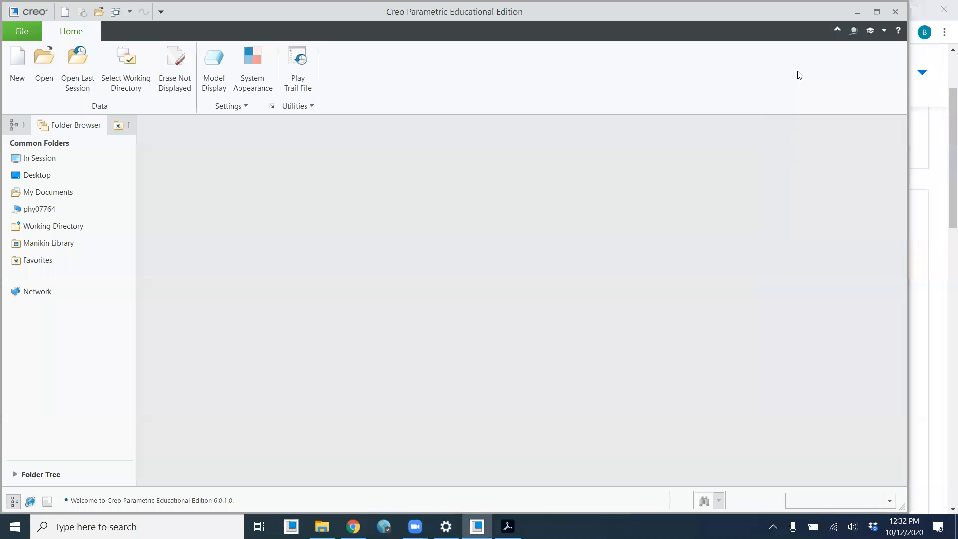
Create a folder named Sweeps and Blends on the H: drive and set it as the working directory
click(147, 82)
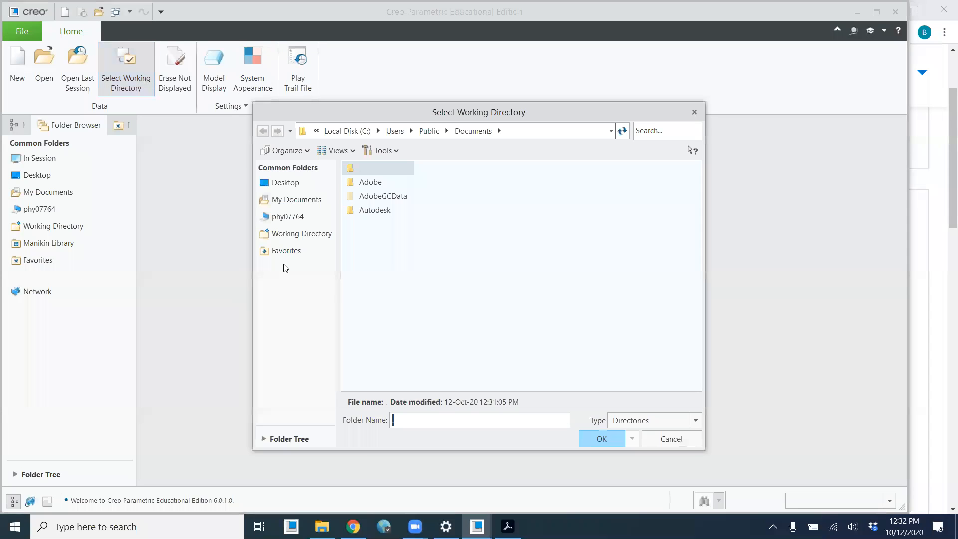
click(303, 216)
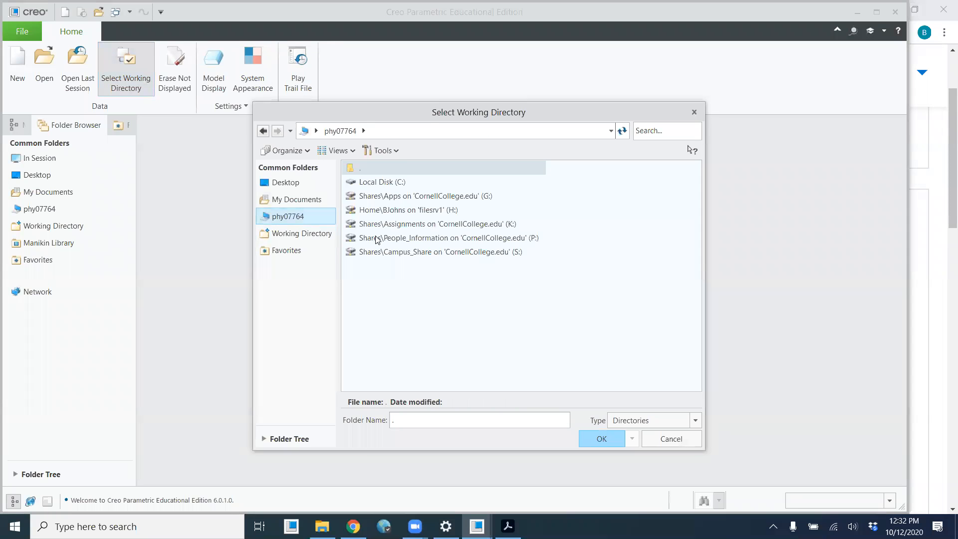
click(390, 211)
double_click(391, 212)
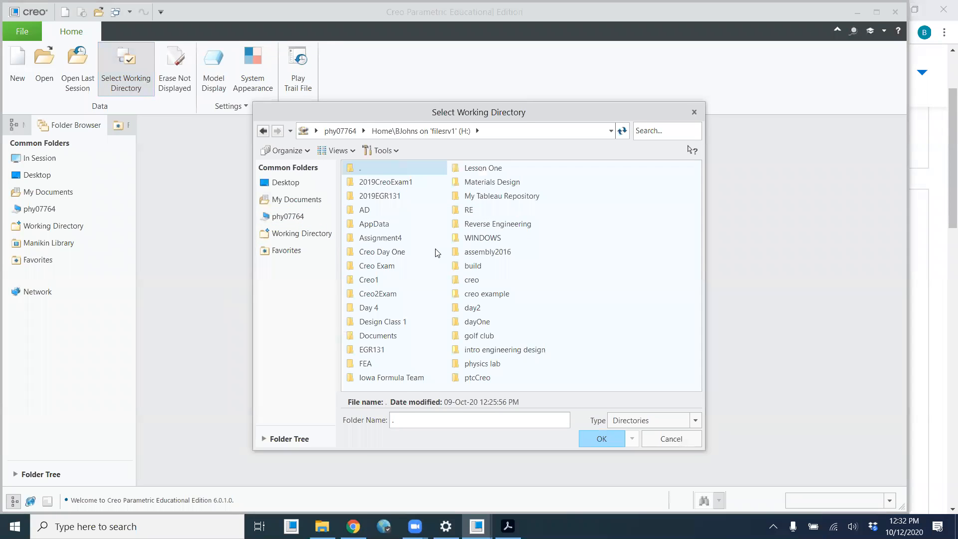
right_click(558, 313)
click(499, 365)
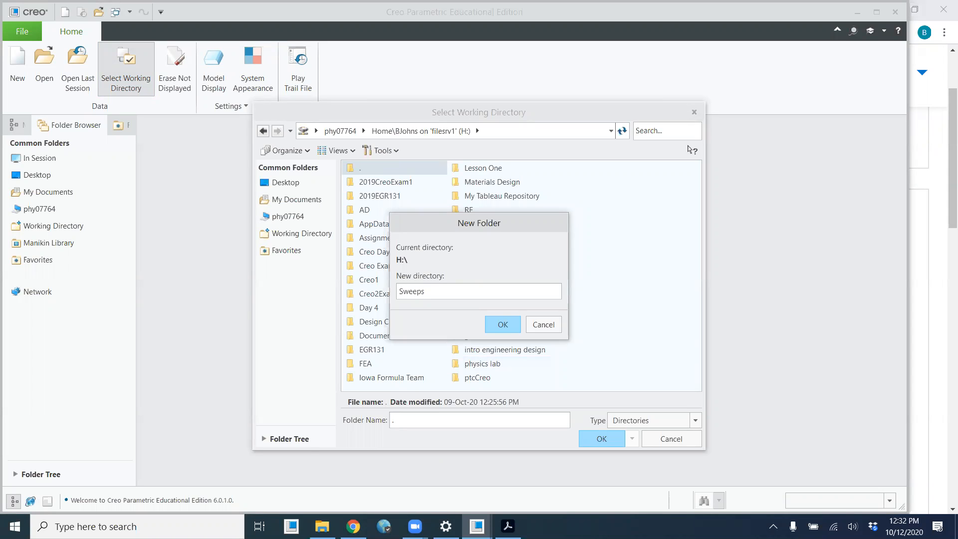
text(Sweeps and Blends)
key(Return)
click(594, 438)
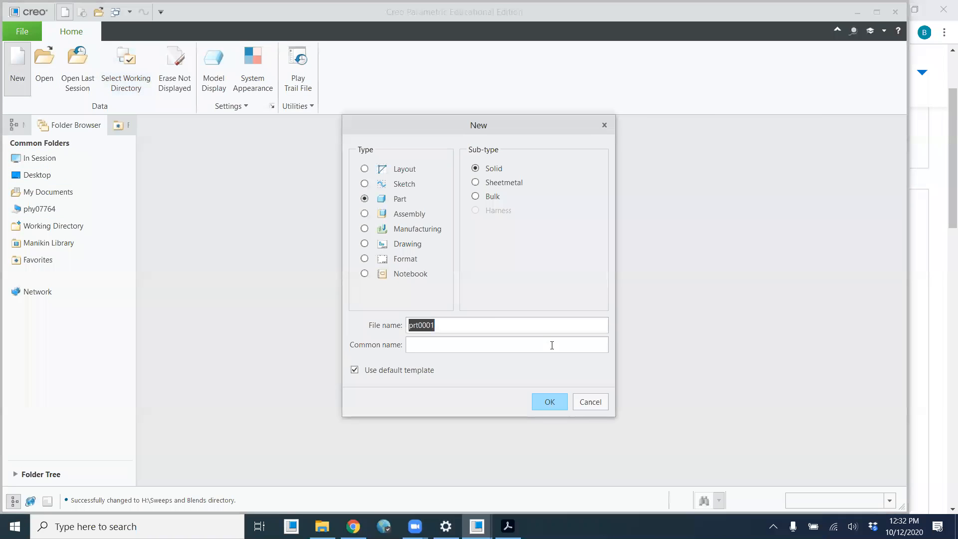
Create a solid part named sweepblend from the default template and start a sketch on the FRONT plane
text(sweepblend)
key(Return)
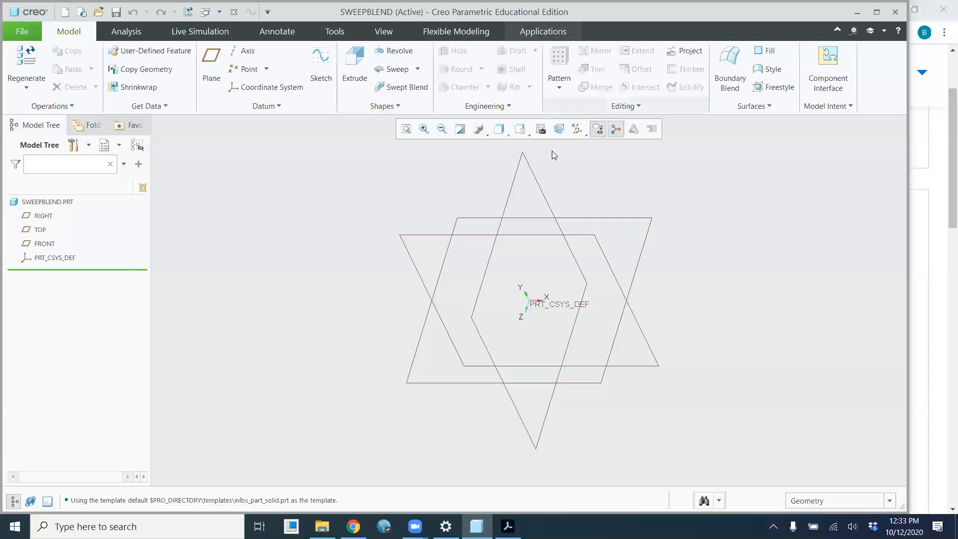
click(574, 234)
click(319, 76)
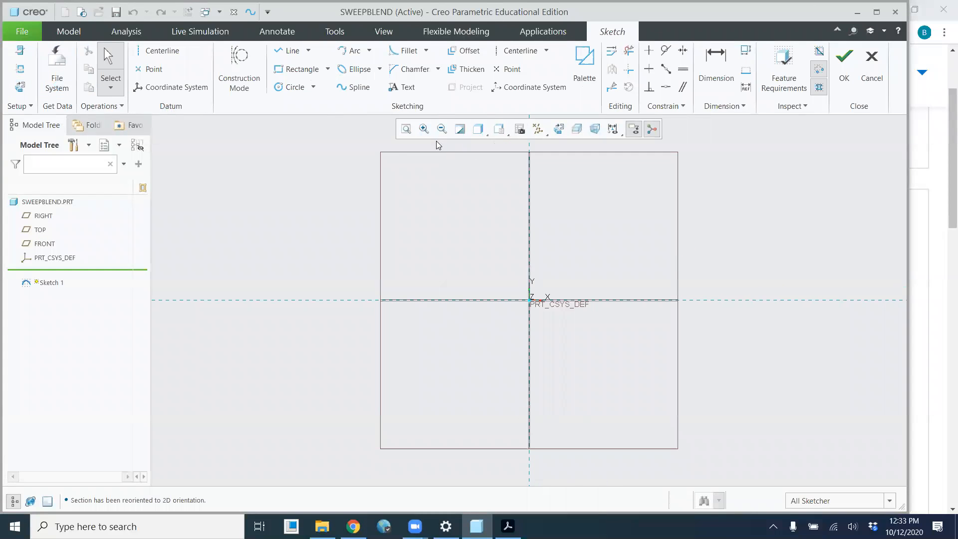
Sketch a four-point S-shaped spline starting at the origin and finish the sketch
click(357, 91)
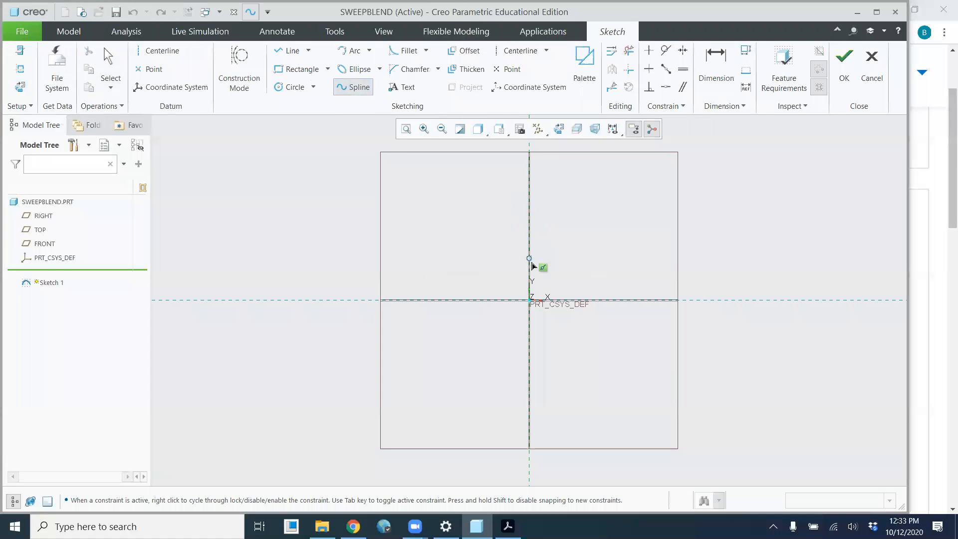
click(534, 304)
click(567, 205)
click(665, 244)
click(772, 184)
middle_click(729, 165)
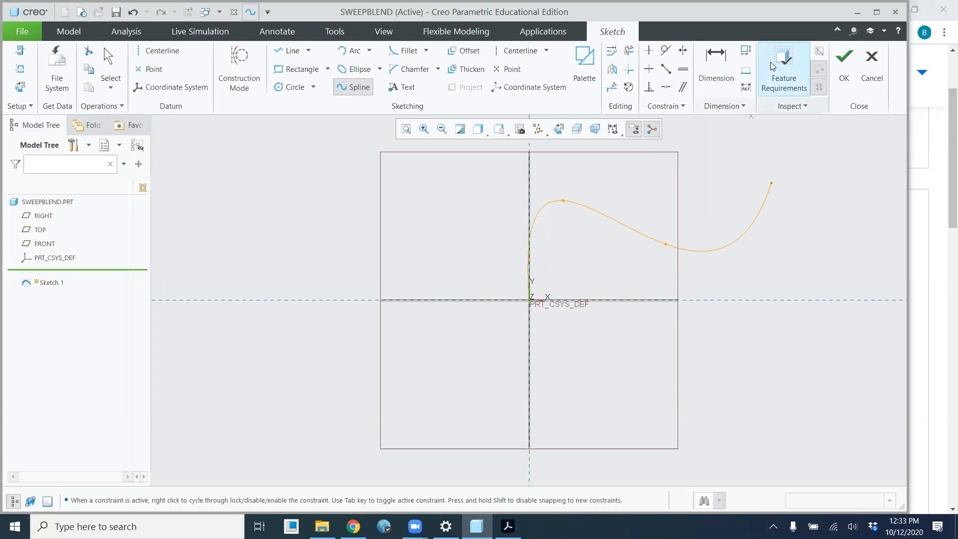
click(844, 67)
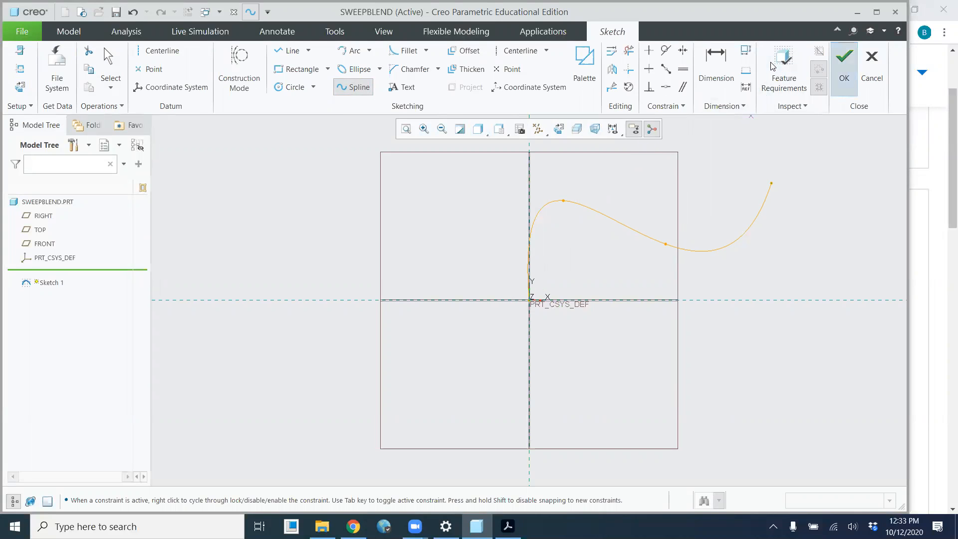
Start a solid Sweep along the spline and flip the trajectory's start point to the end at the origin
mouse_move(622, 375)
middle_down()
mouse_move(576, 394)
mouse_move(602, 383)
middle_up()
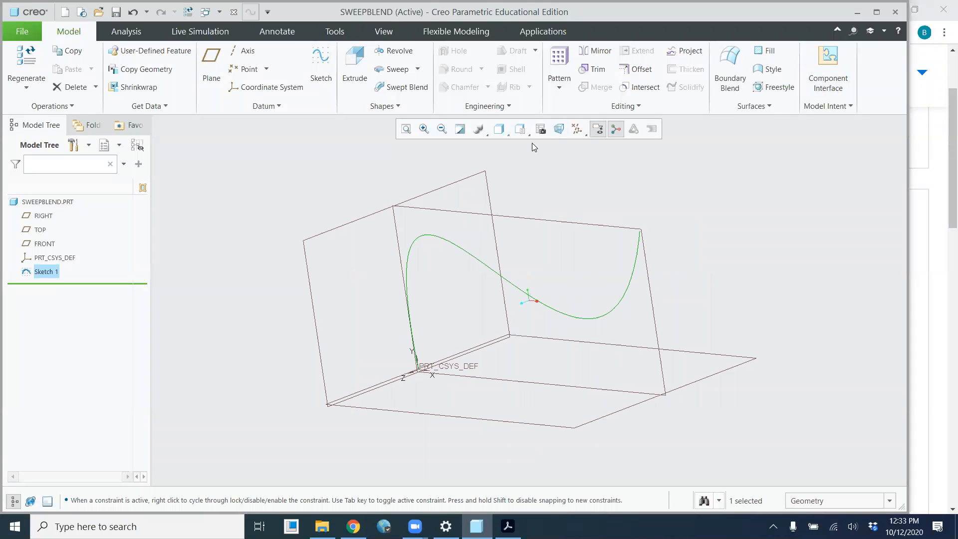
click(392, 72)
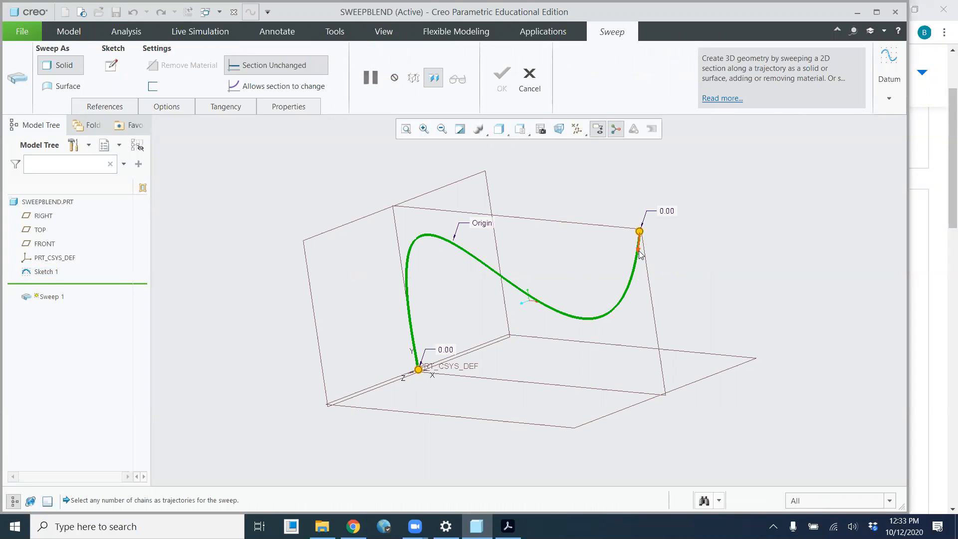
scroll(639, 240, up, 5)
scroll(641, 234, up, 2)
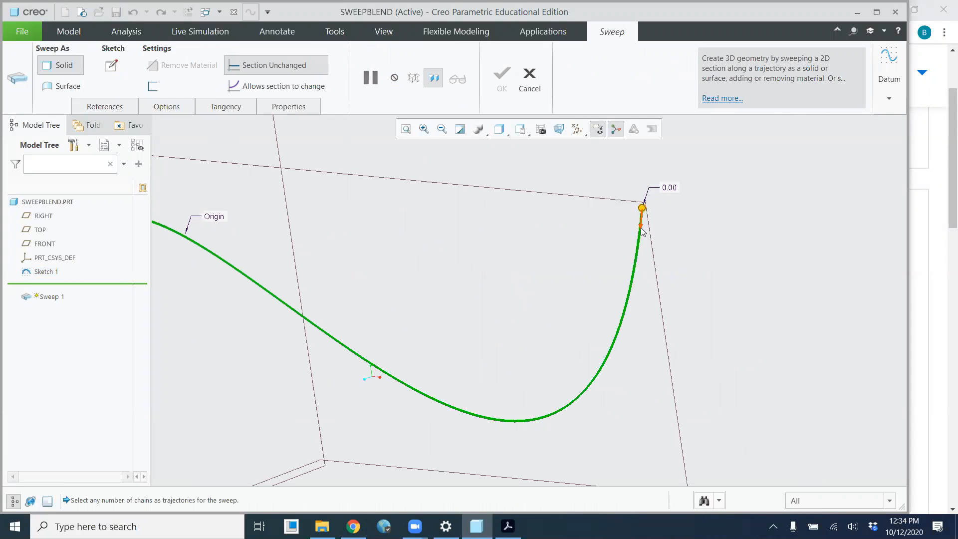
scroll(643, 230, down, 6)
scroll(644, 238, up, 2)
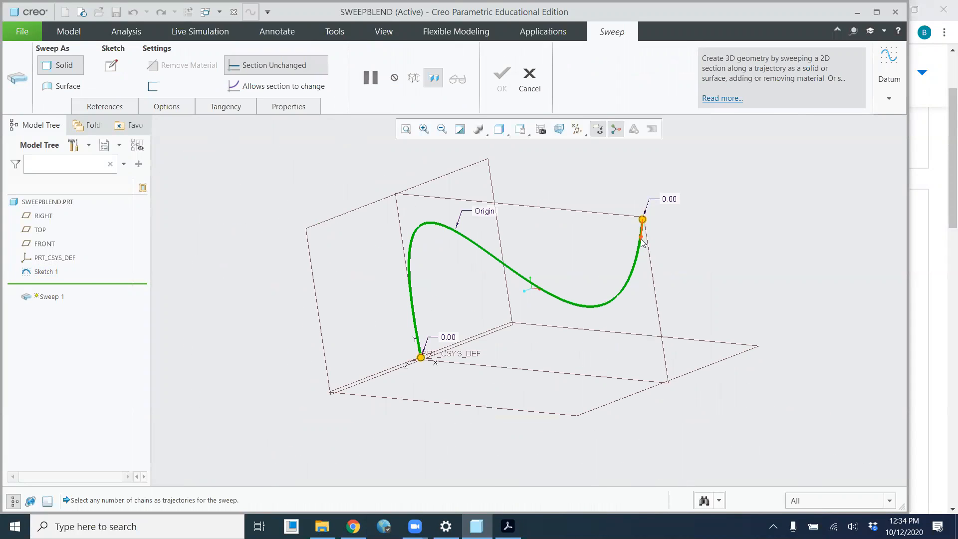
scroll(421, 355, up, 3)
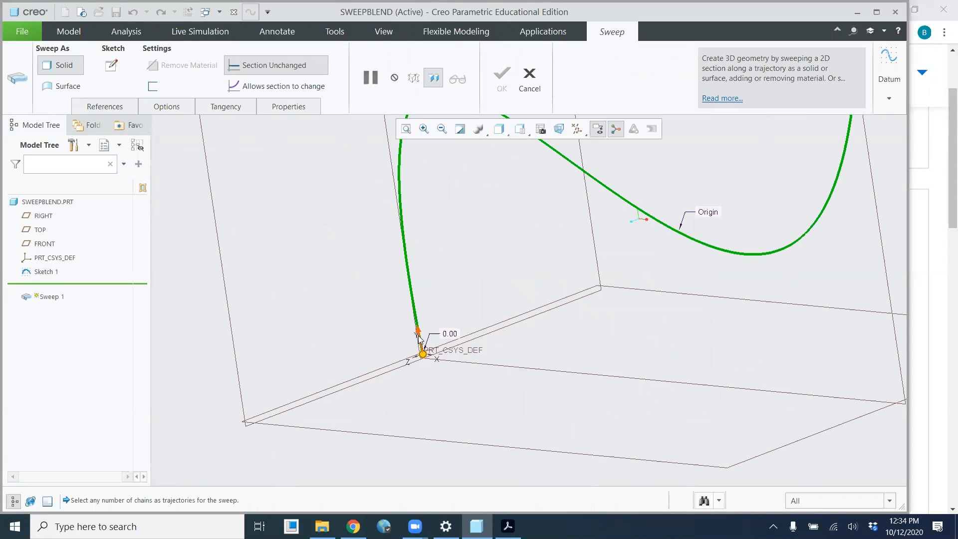
scroll(419, 339, down, 4)
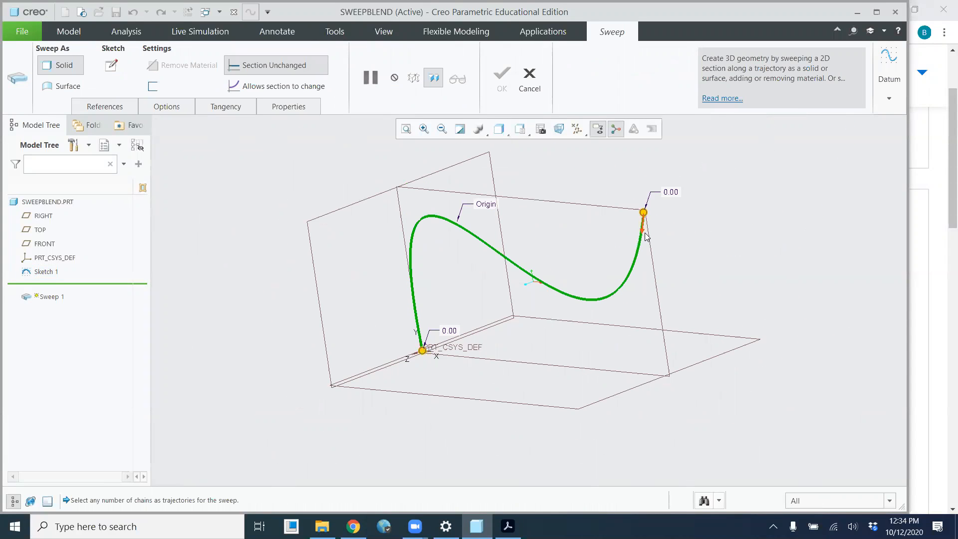
click(643, 232)
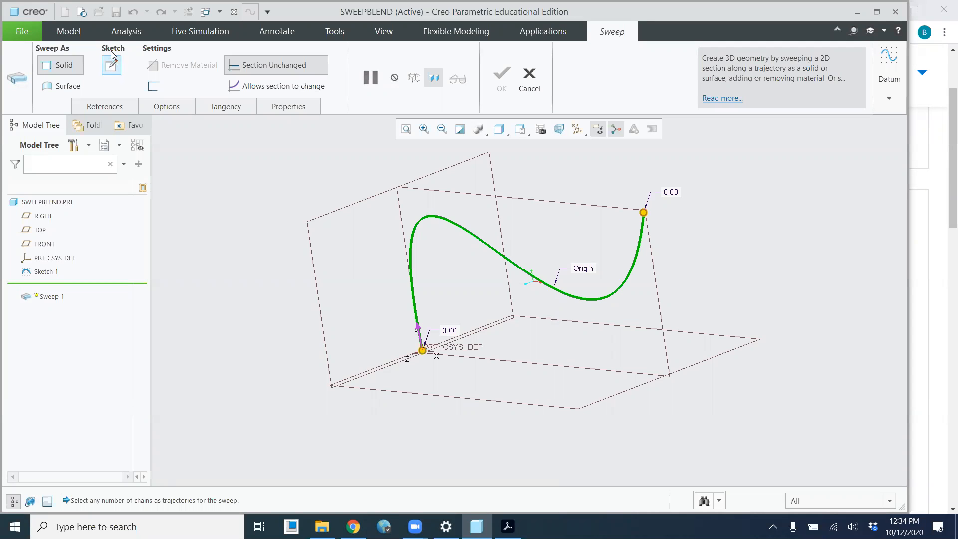
Open the sweep's section sketch at the trajectory's start point and orient the sketch plane parallel to the screen
click(116, 67)
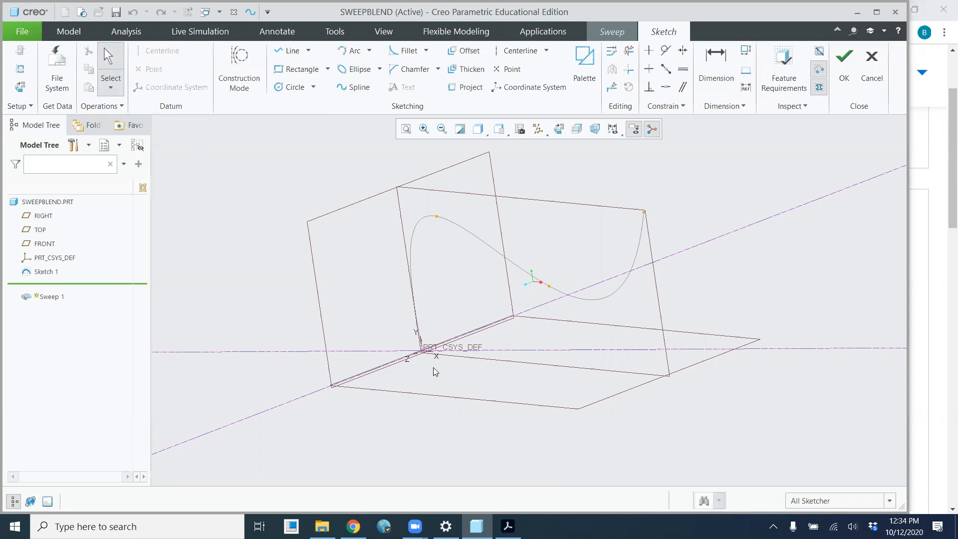
scroll(427, 353, up, 5)
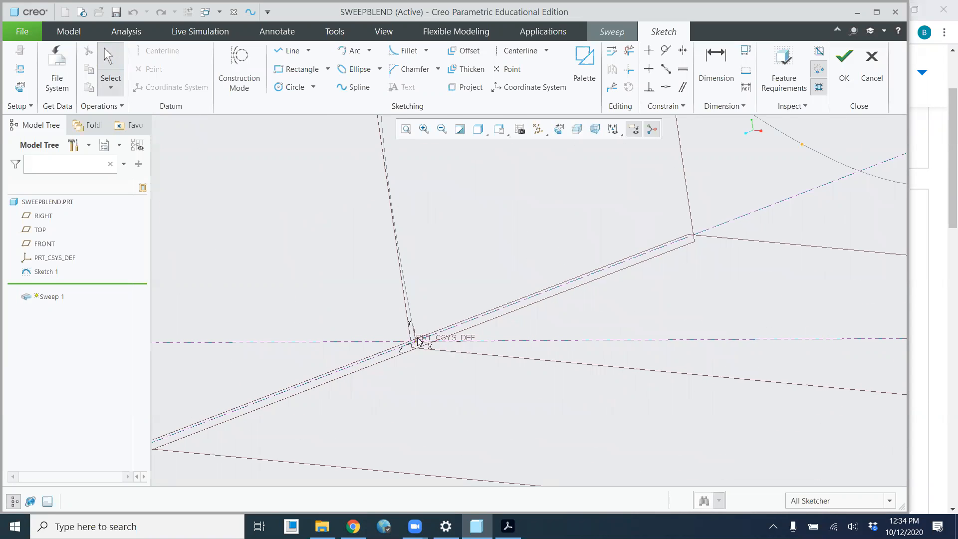
scroll(397, 343, down, 4)
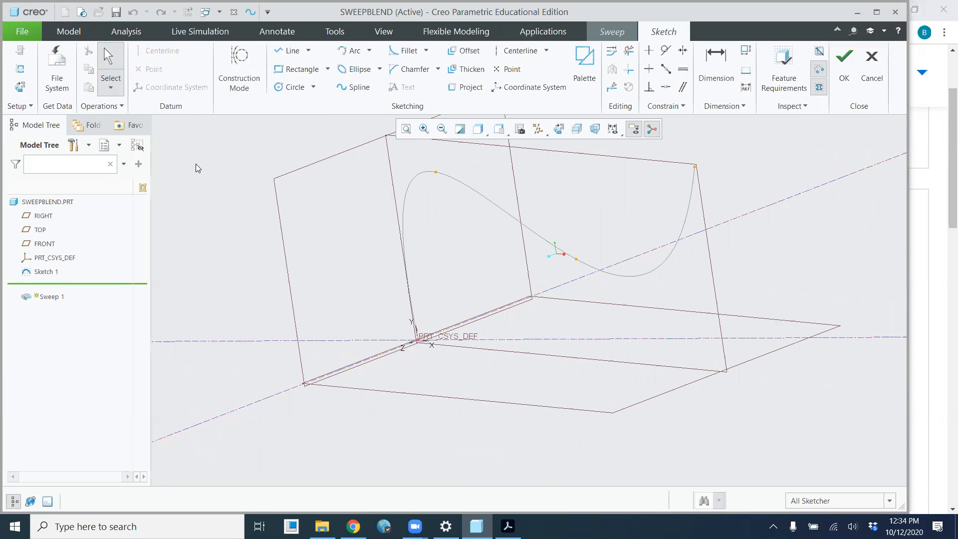
click(20, 90)
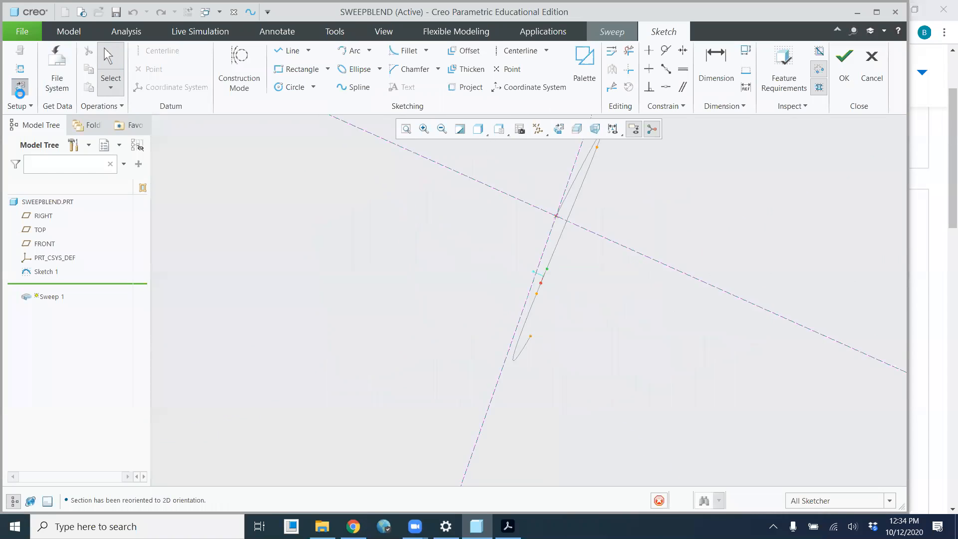
scroll(714, 305, up, 1)
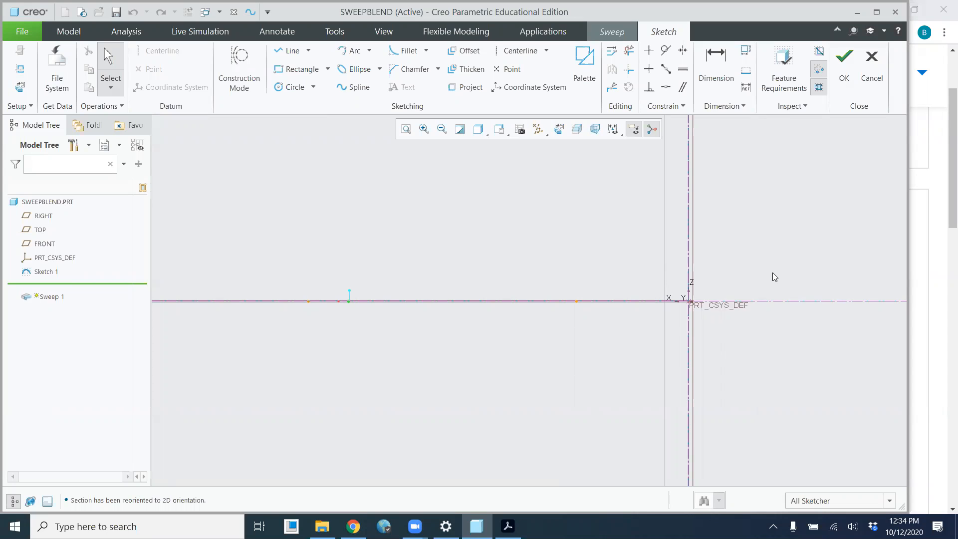
Open the Sketcher Palette, browse its polygons and bring up the star shapes
click(590, 82)
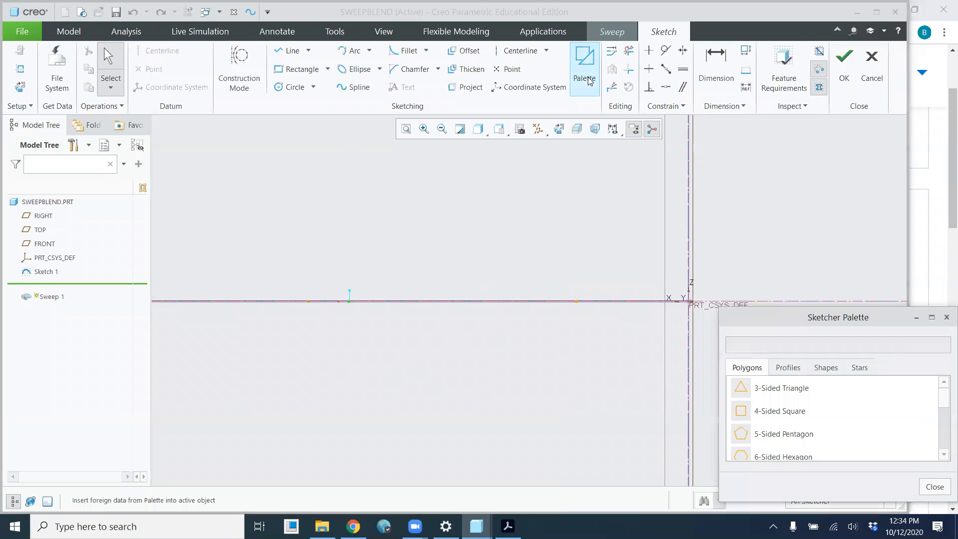
drag(827, 322, 705, 152)
scroll(721, 239, down, 2)
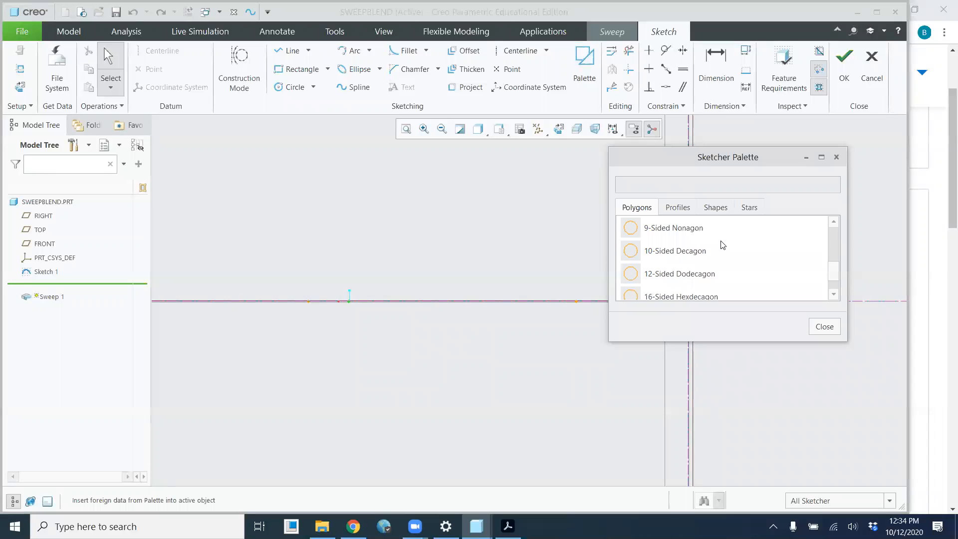
scroll(723, 245, down, 1)
scroll(722, 247, up, 3)
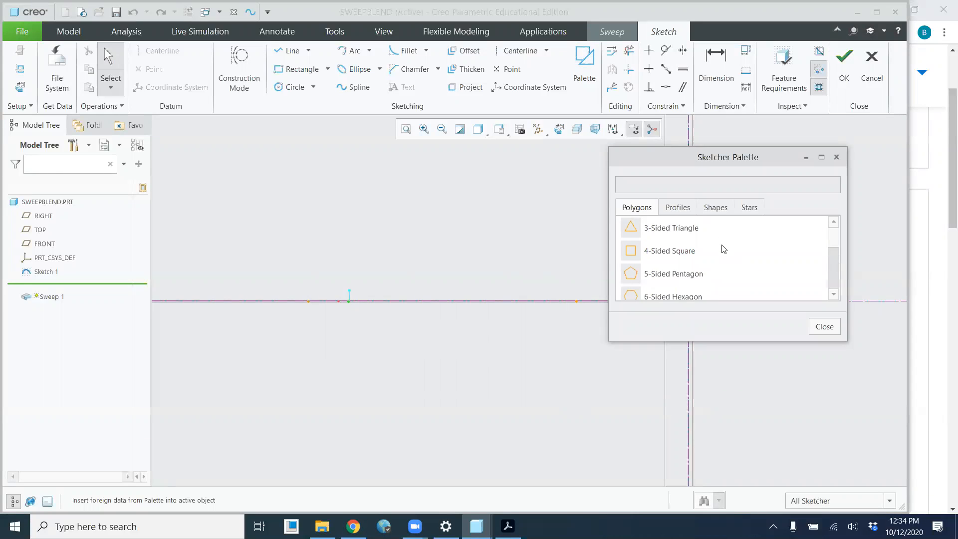
click(748, 208)
scroll(711, 242, down, 1)
scroll(710, 242, down, 1)
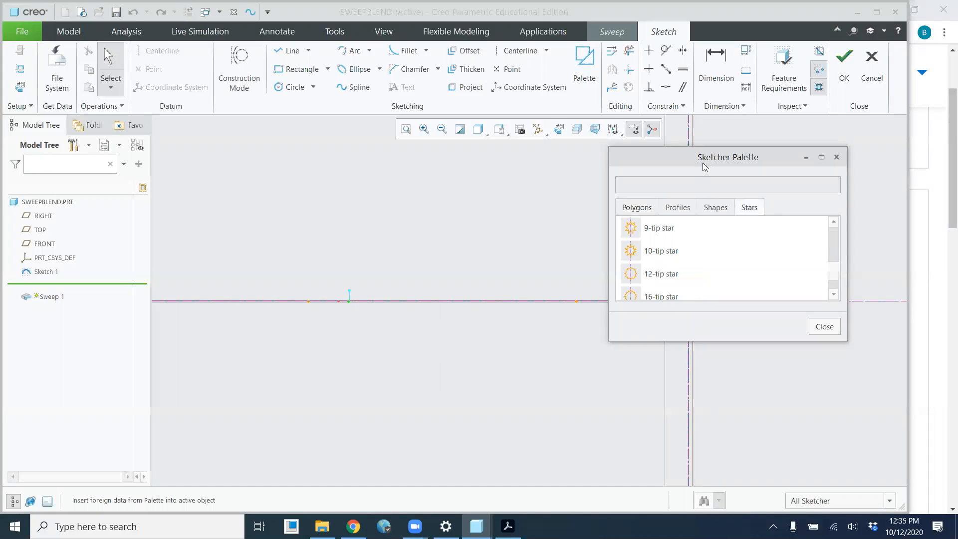
Place a 10-tip star from the palette centred on the trajectory's start point, with a scale factor of about 10.77
drag(703, 162, 405, 145)
click(352, 238)
drag(352, 238, 577, 268)
drag(651, 283, 690, 302)
scroll(631, 348, up, 3)
scroll(632, 347, down, 3)
drag(713, 352, 758, 395)
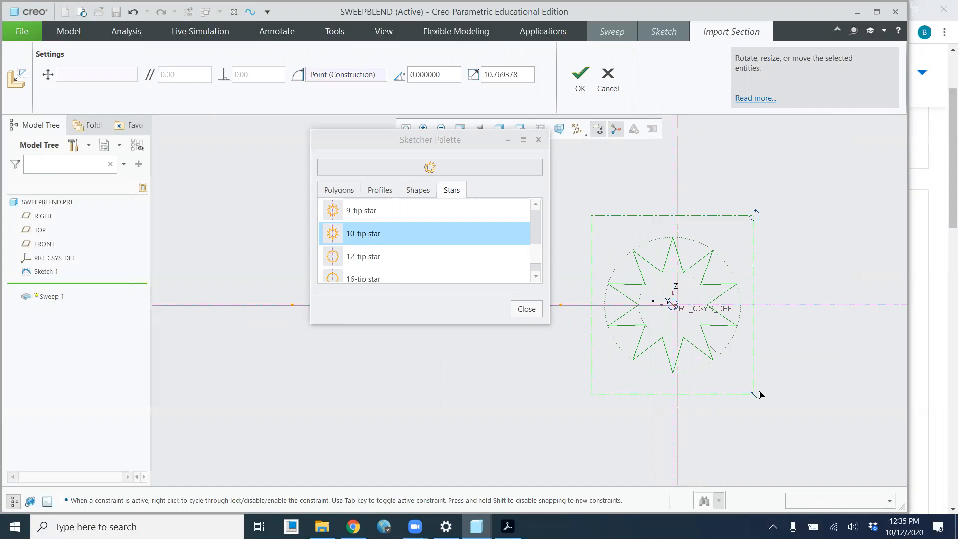
click(528, 310)
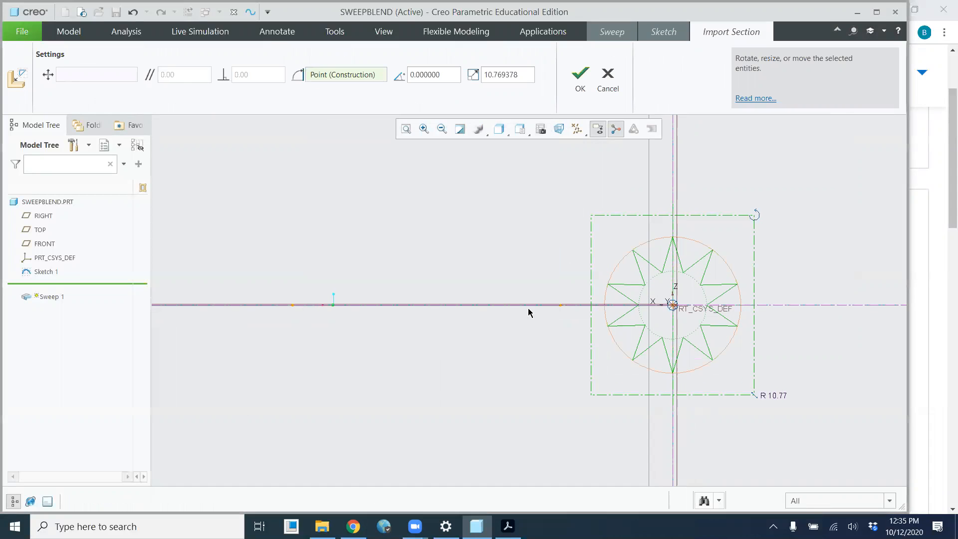
click(580, 78)
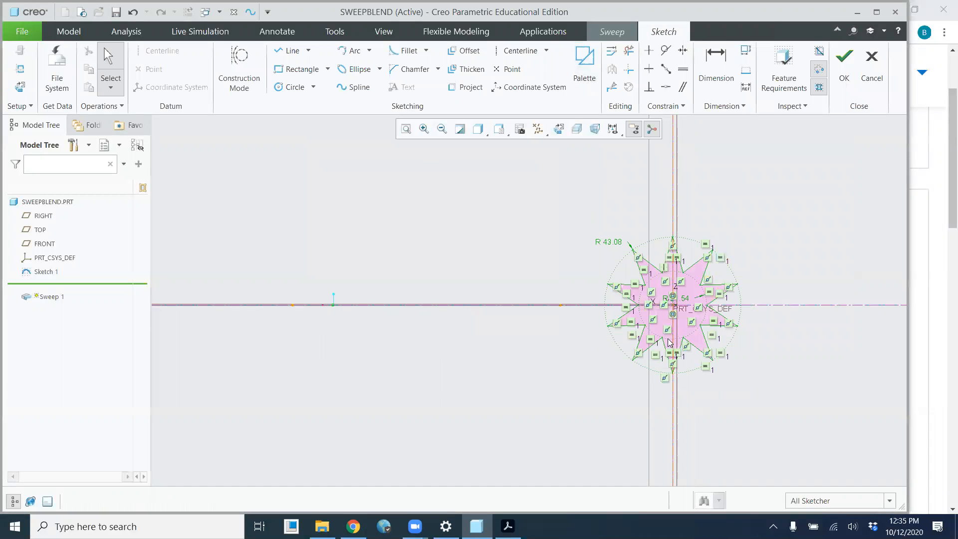
Finish the star section, inspect the swept preview from several sides and complete the sweep
scroll(670, 342, down, 3)
middle_drag(584, 367, 581, 322)
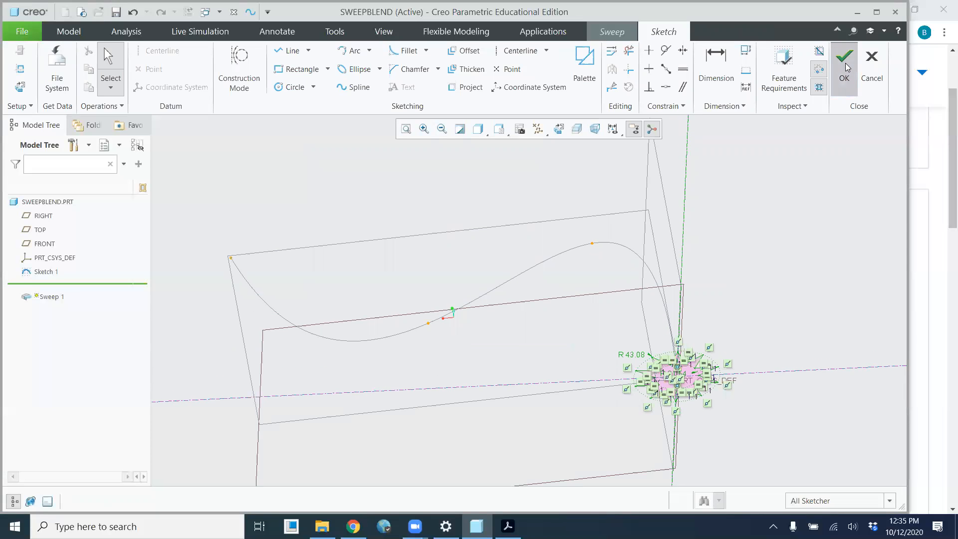
click(844, 65)
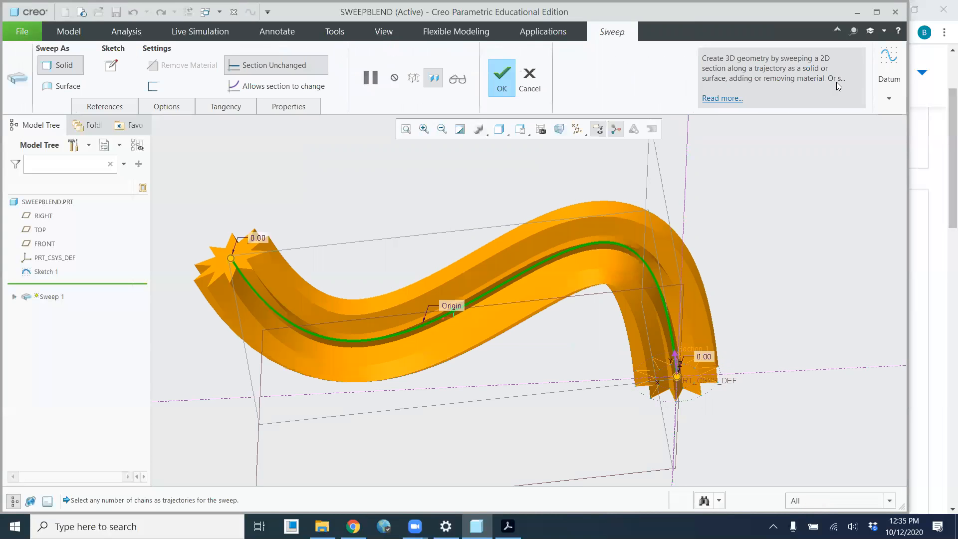
middle_drag(838, 86, 625, 431)
scroll(605, 409, down, 5)
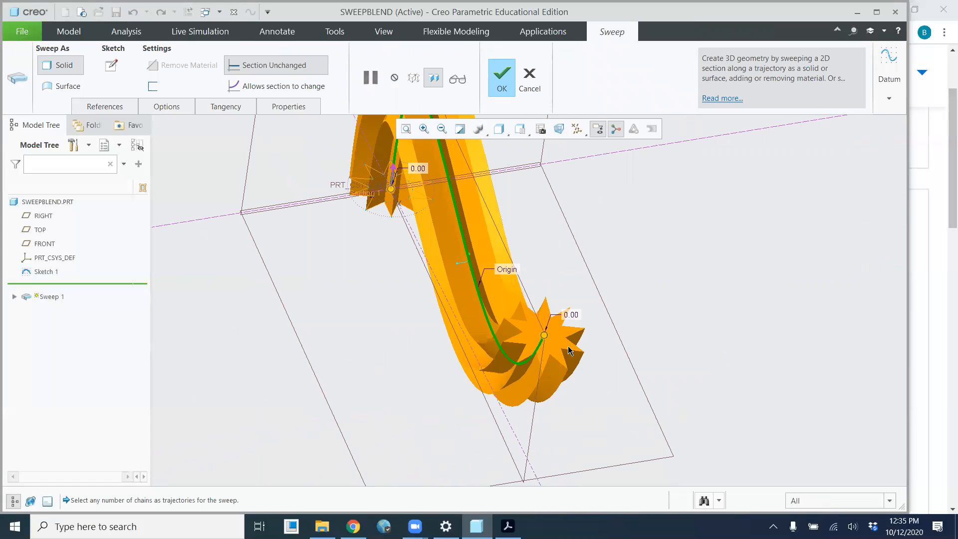
scroll(571, 354, up, 3)
scroll(571, 355, up, 2)
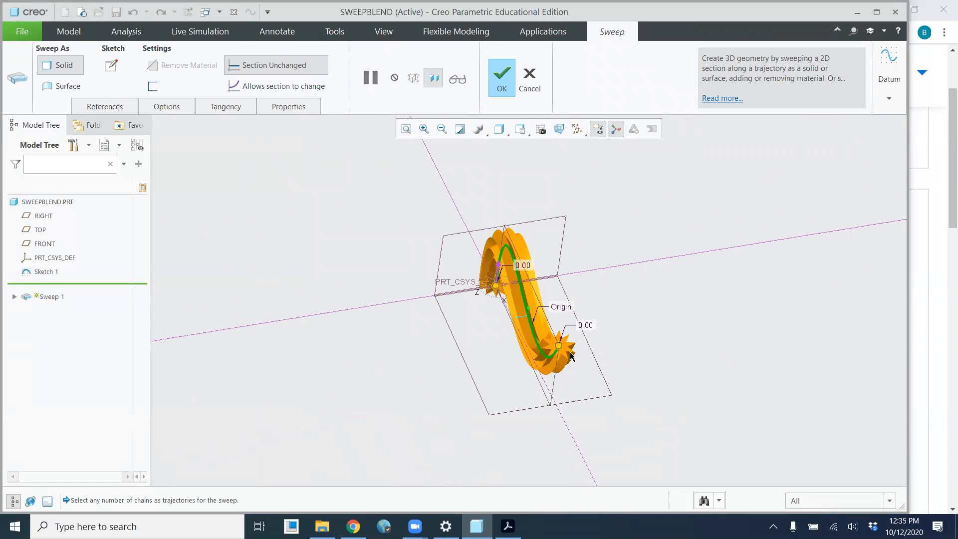
middle_drag(571, 354, 591, 378)
scroll(516, 300, down, 5)
middle_drag(525, 313, 482, 272)
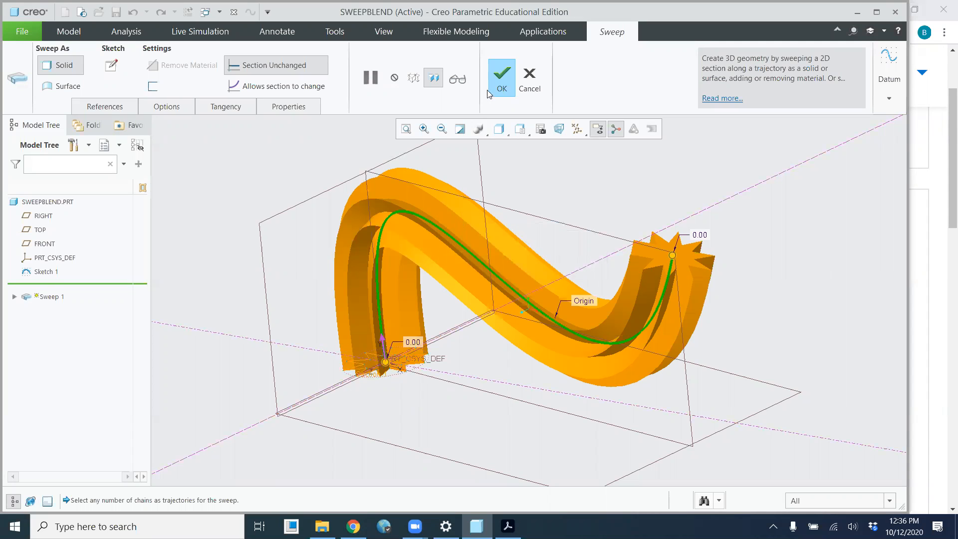
click(502, 80)
Start a new sketch on the FRONT plane with the view facing the sketch plane
scroll(455, 284, down, 3)
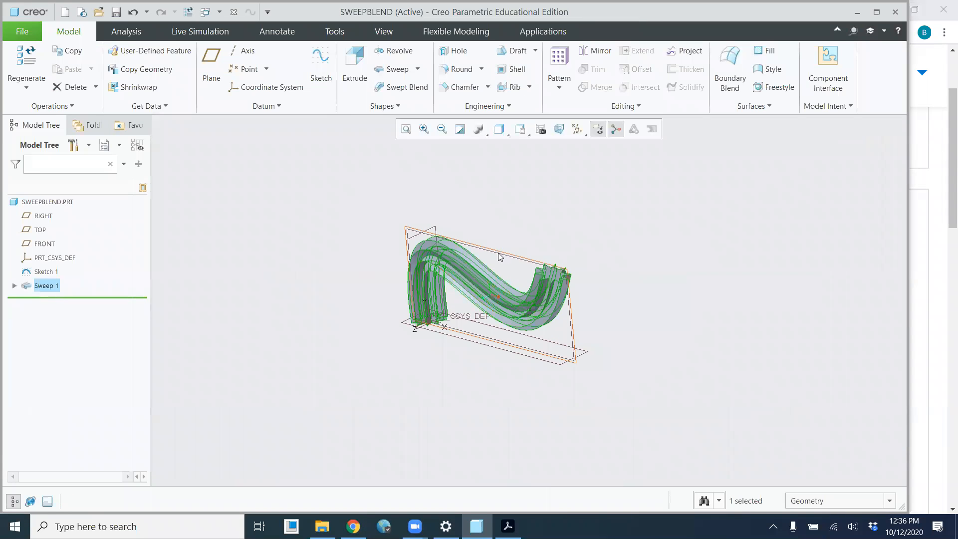
click(500, 257)
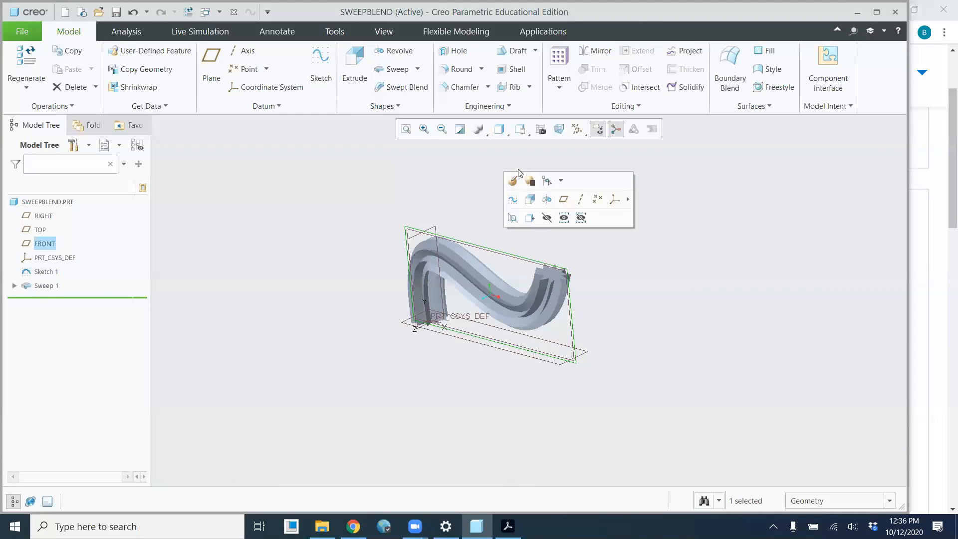
click(328, 79)
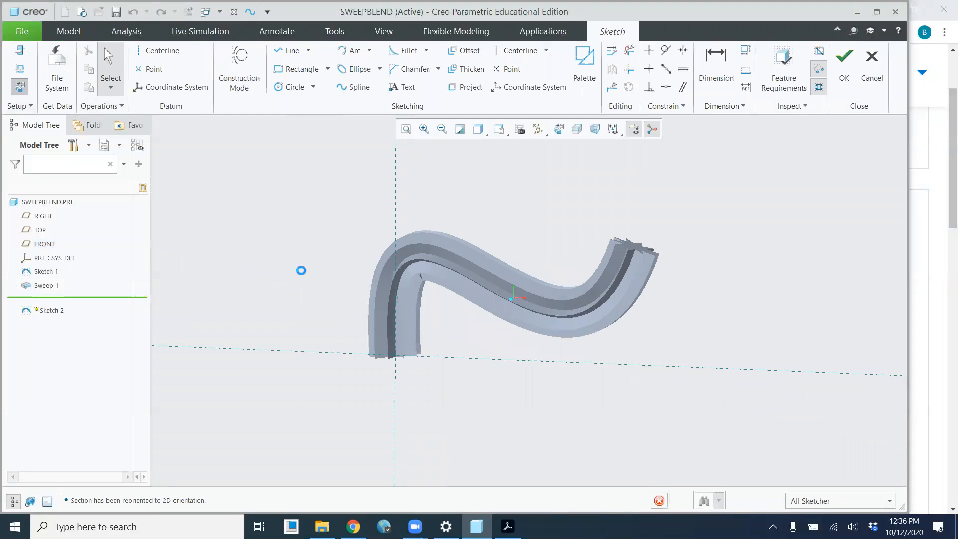
scroll(439, 380, up, 6)
scroll(452, 294, down, 3)
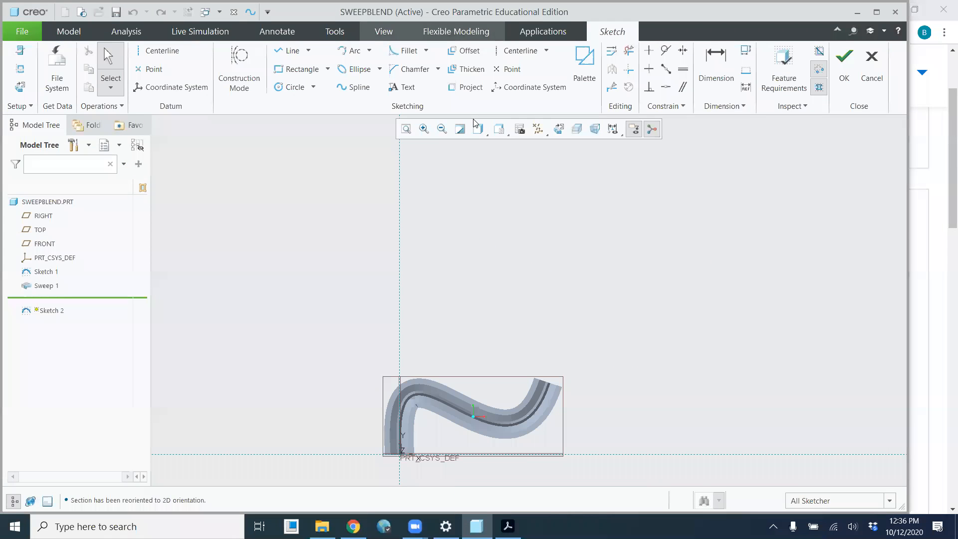
Draw a vertical line about 146 long on the vertical reference, well above the star-shaped sweep
click(294, 50)
click(398, 157)
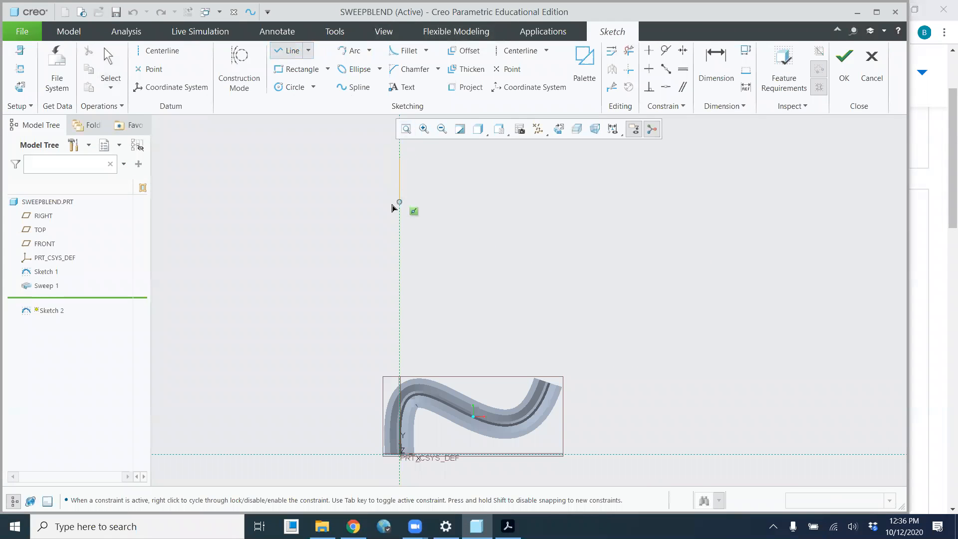
click(397, 210)
middle_click(358, 194)
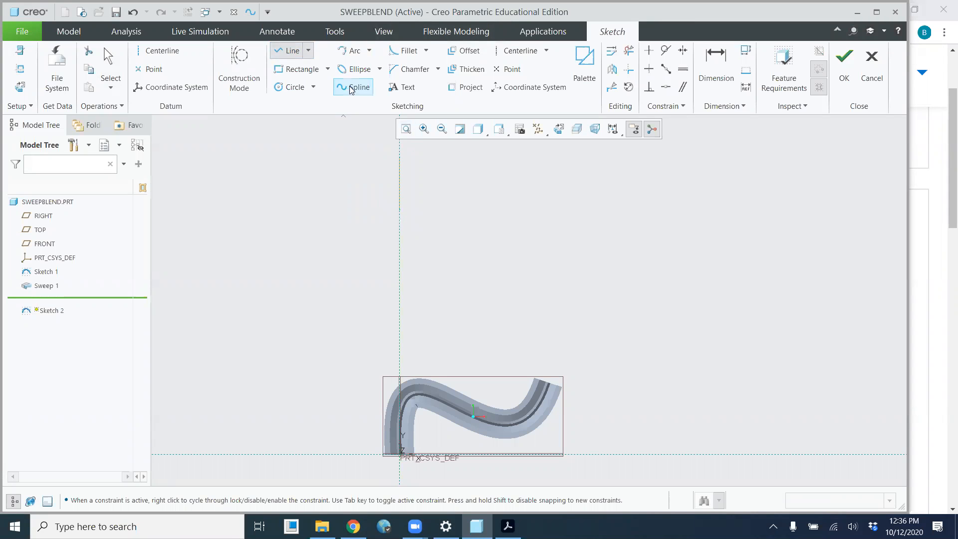
Draw a hook-shaped arc with a radius of about 172 from the line's lower end and finish the sketch
click(351, 52)
click(399, 210)
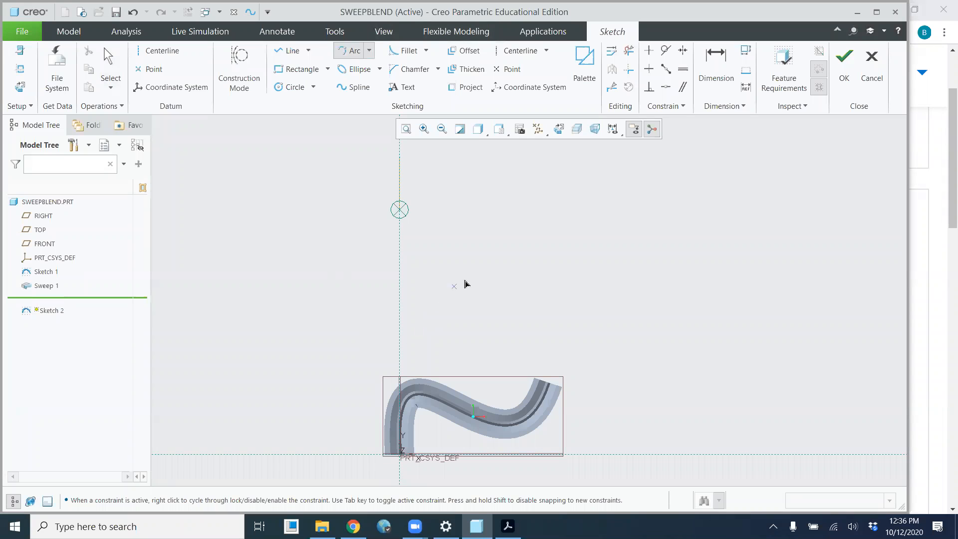
click(481, 272)
click(393, 263)
mouse_move(394, 263)
middle_down()
mouse_move(411, 269)
mouse_move(399, 272)
middle_up()
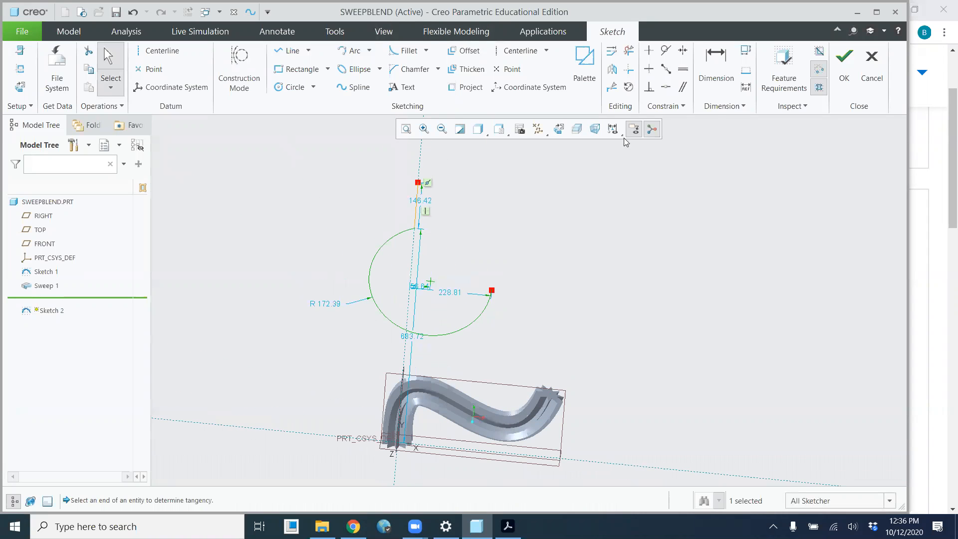
click(838, 72)
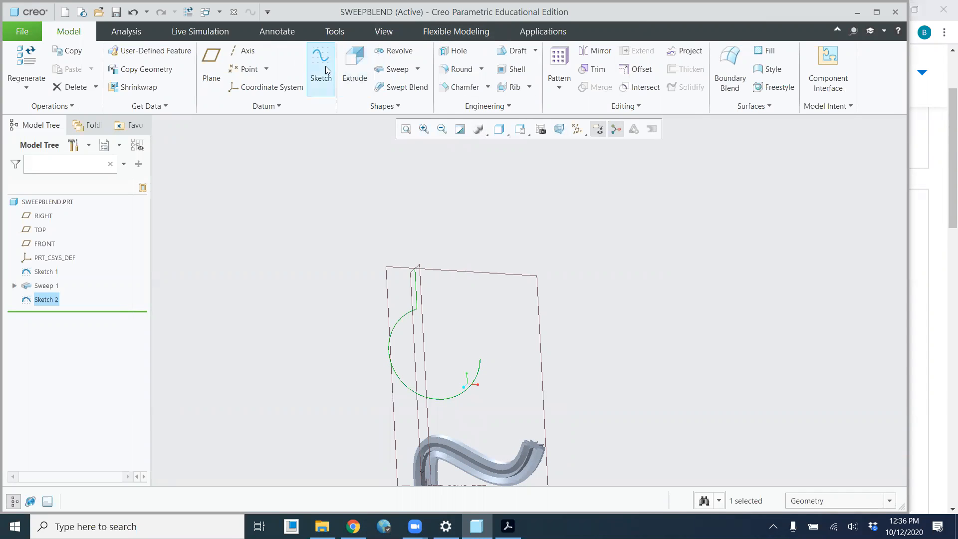
Start a solid Sweep along the line-and-arc sketch with a circular section about 132 in diameter centred on its start point
click(391, 71)
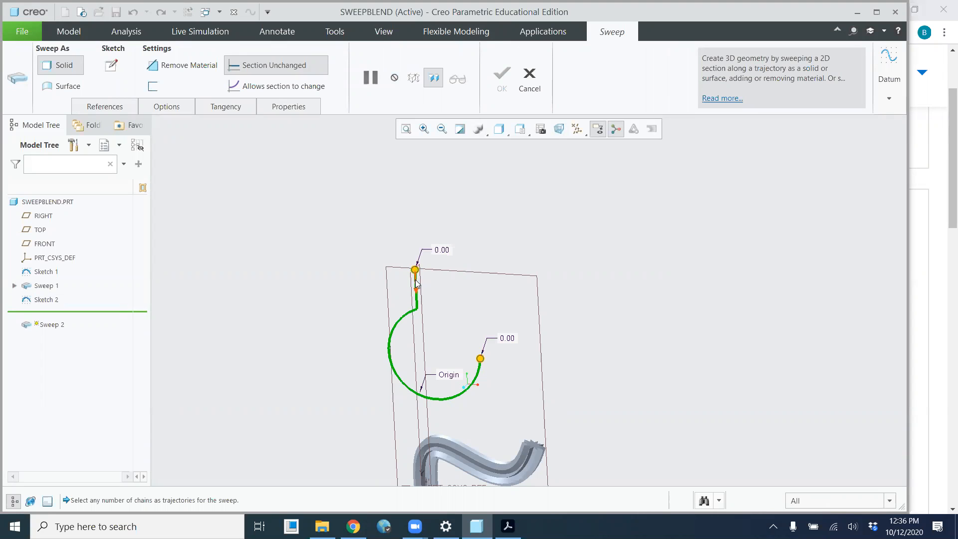
click(111, 64)
click(292, 87)
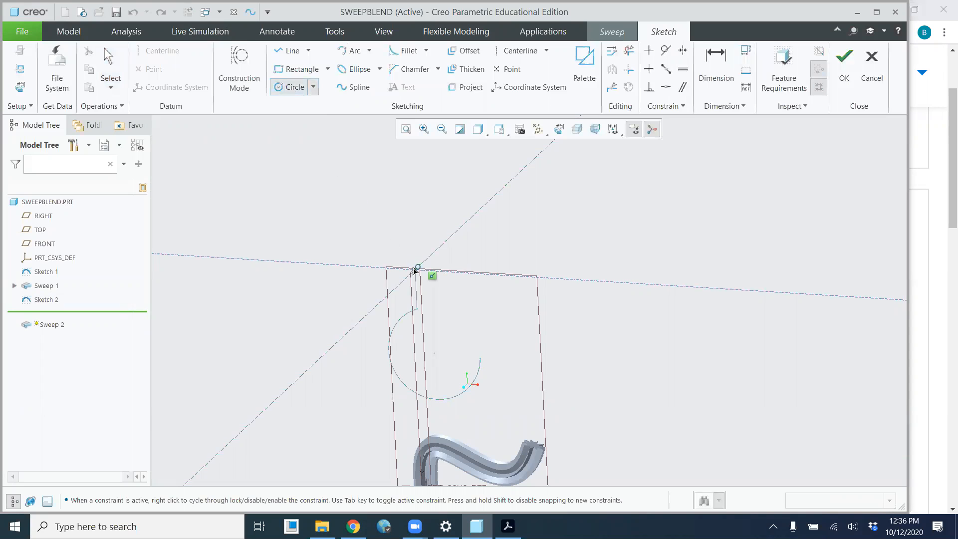
click(415, 268)
click(407, 250)
middle_click(406, 250)
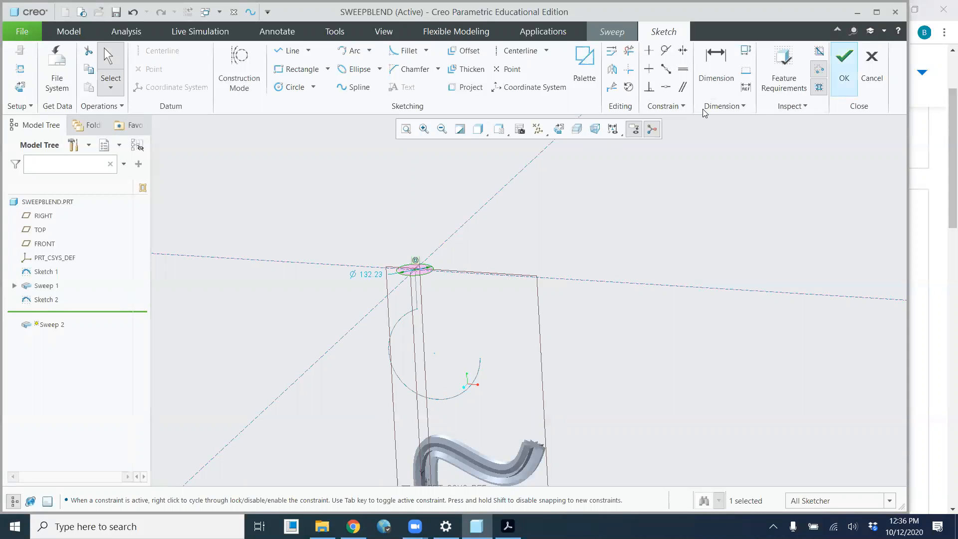
click(844, 62)
Inspect the sharp corner between line and arc in the sweep preview and complete the circular sweep
scroll(544, 232, up, 4)
scroll(494, 259, down, 4)
mouse_move(448, 335)
middle_down()
mouse_move(491, 366)
mouse_move(466, 331)
middle_up()
scroll(451, 271, down, 3)
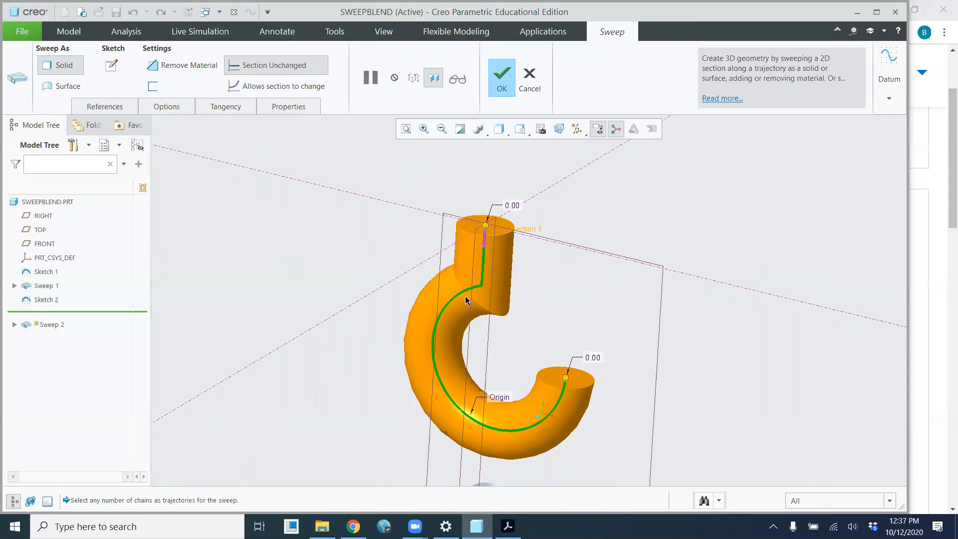
click(482, 286)
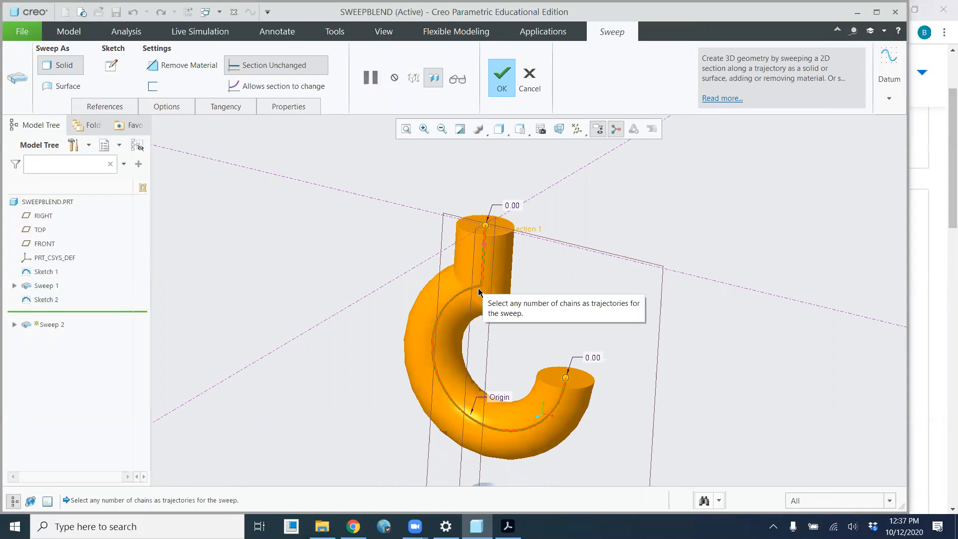
scroll(473, 247, down, 3)
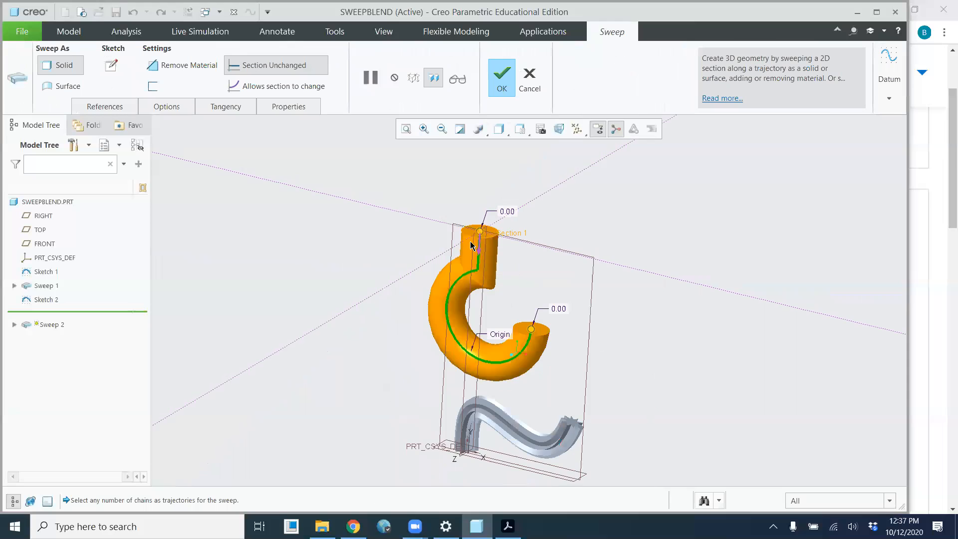
middle_drag(504, 255, 482, 333)
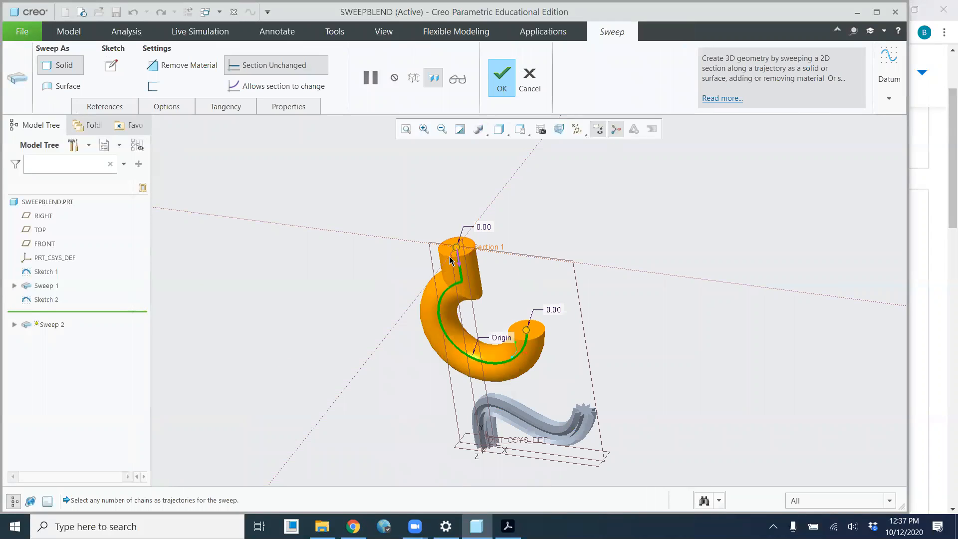
click(447, 334)
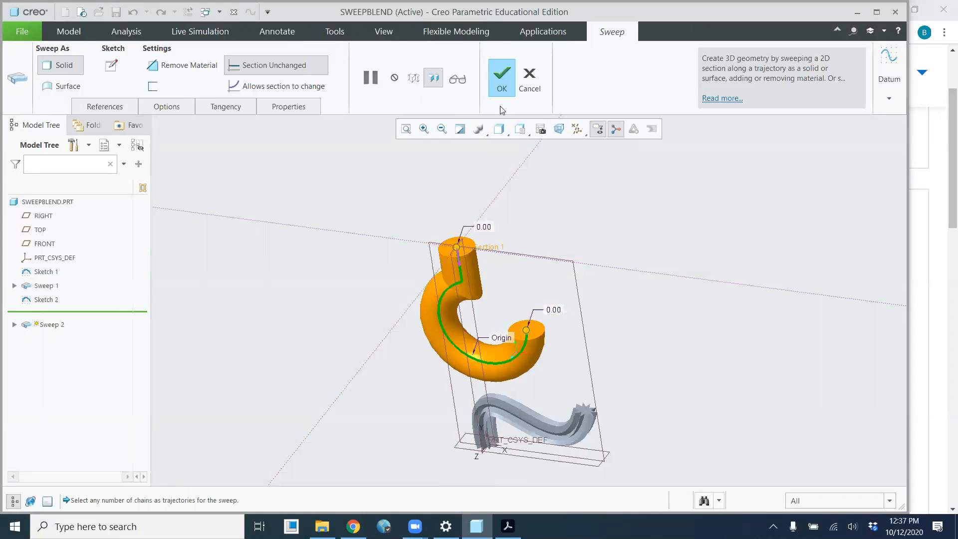
click(501, 76)
middle_drag(507, 254, 421, 349)
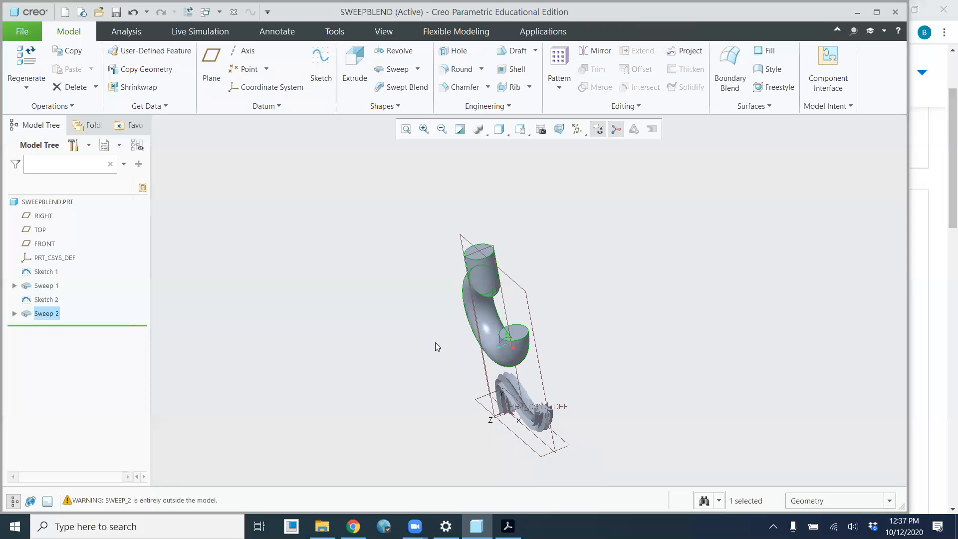
Delete both sweeps and their trajectory sketches, leaving only the default datum planes and coordinate system
scroll(437, 339, down, 2)
middle_drag(440, 333, 470, 309)
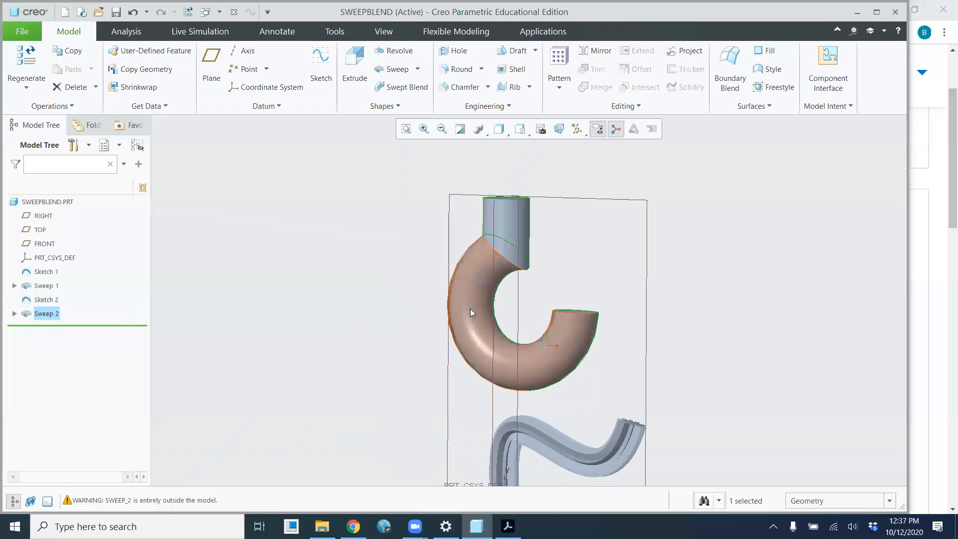
middle_drag(544, 304, 501, 322)
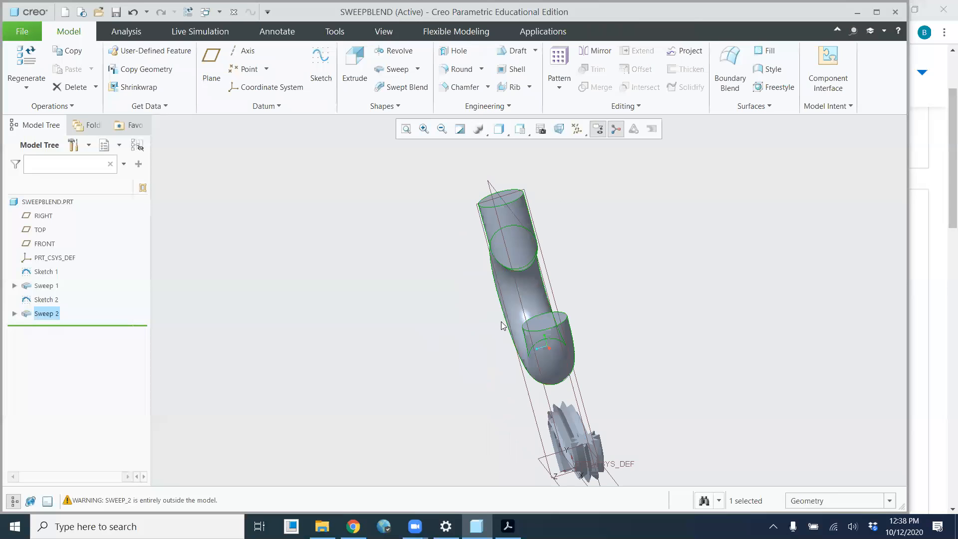
shift+click(54, 274)
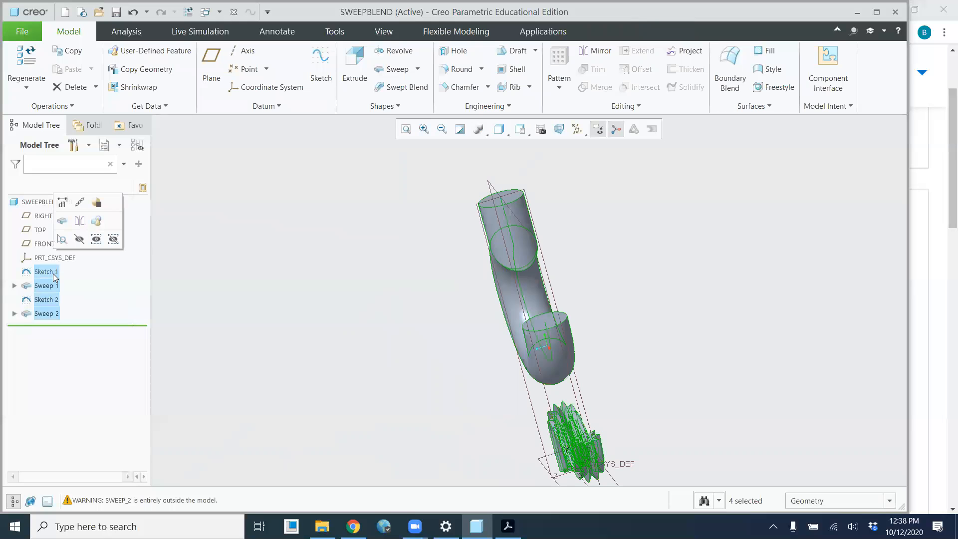
key(Delete)
click(451, 278)
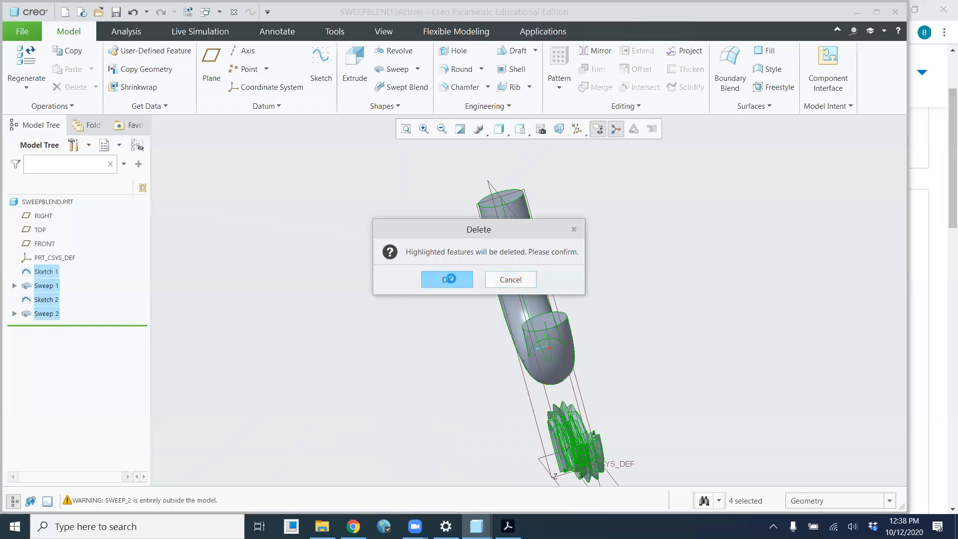
Start a sketch on the FRONT plane and place a 3-Sided Triangle from the Sketcher Palette
middle_drag(470, 279, 502, 293)
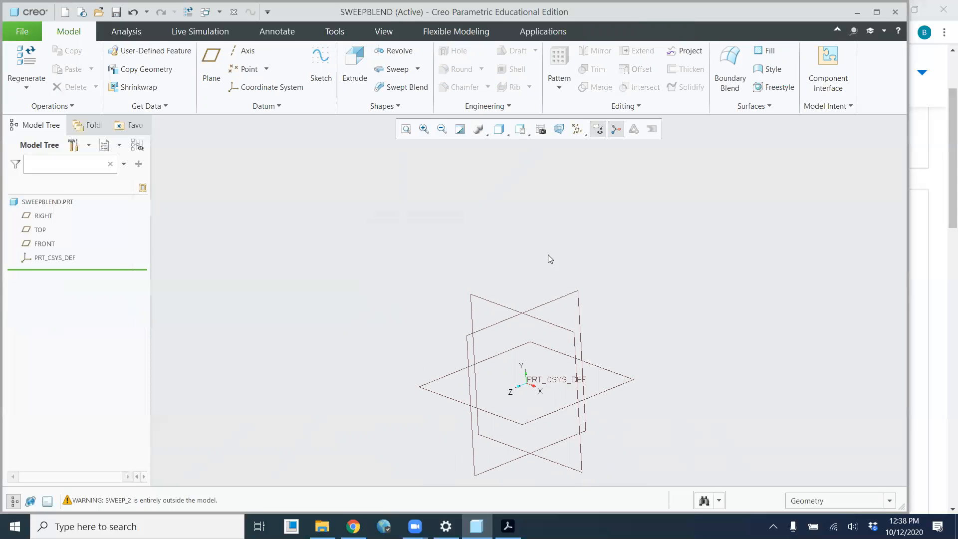
click(503, 306)
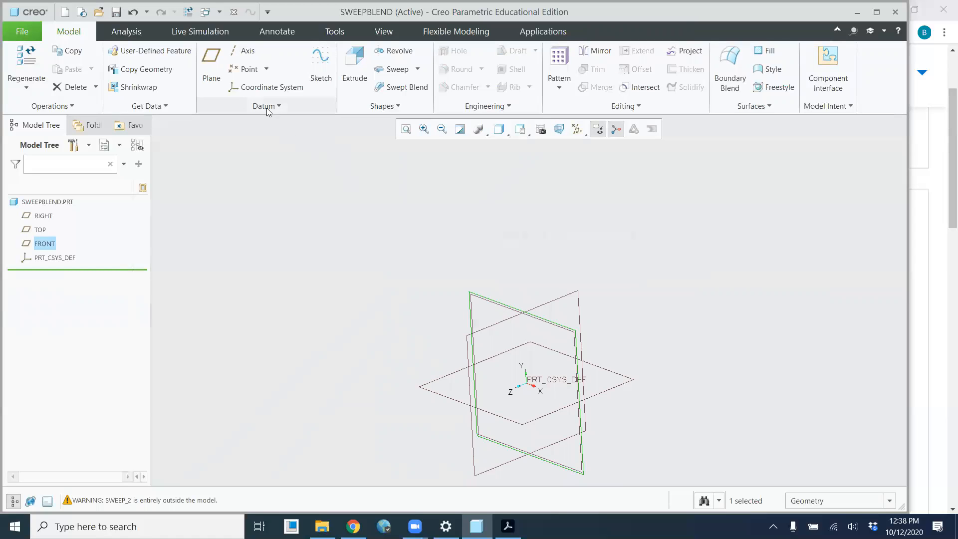
click(321, 64)
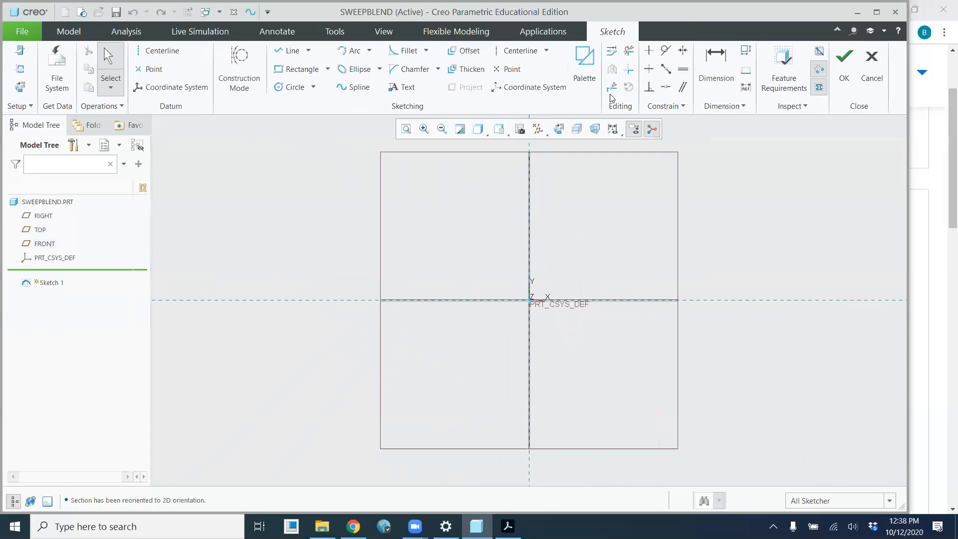
click(586, 81)
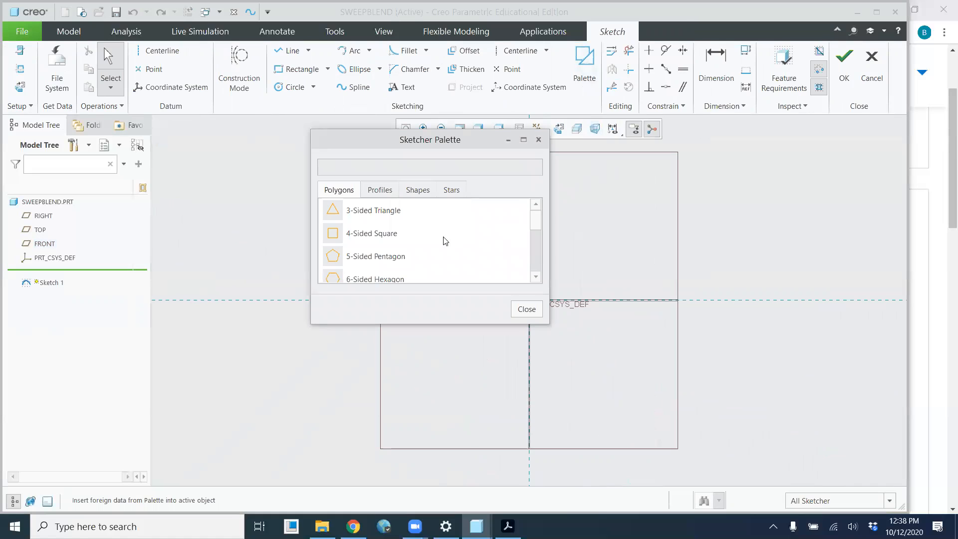
click(353, 216)
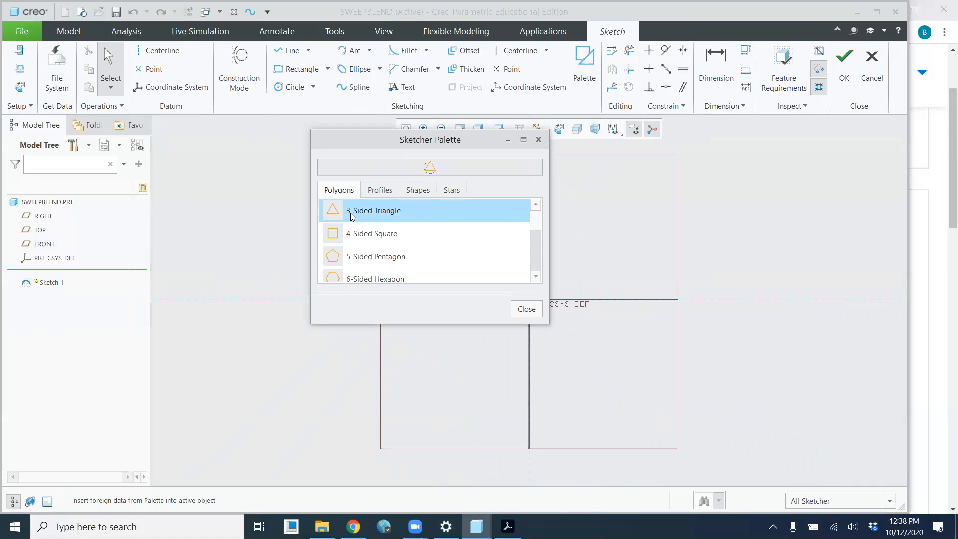
click(695, 272)
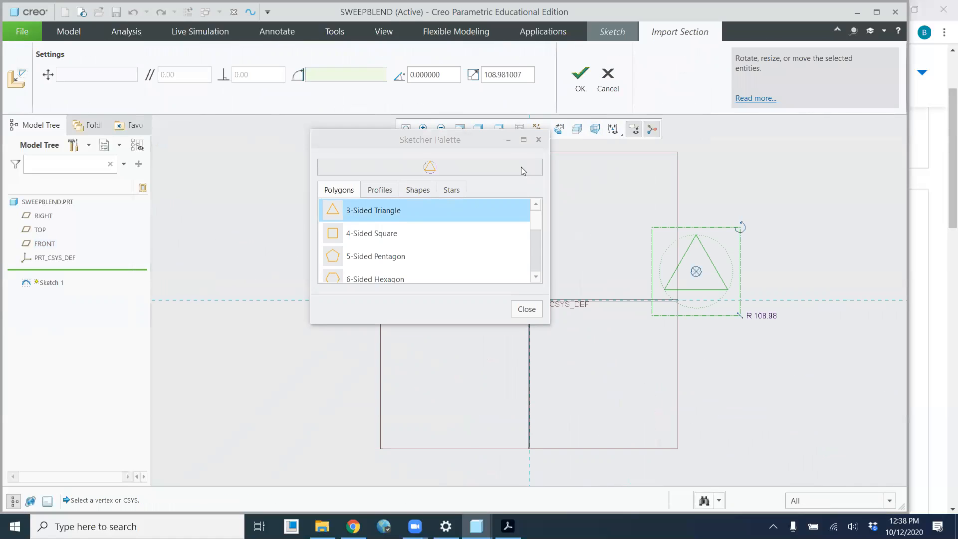
Centre the triangle on the origin, scale it to a side length of about 246 and finish the sketch
mouse_move(697, 273)
mouse_down()
mouse_move(593, 284)
mouse_move(535, 309)
mouse_move(530, 301)
mouse_up()
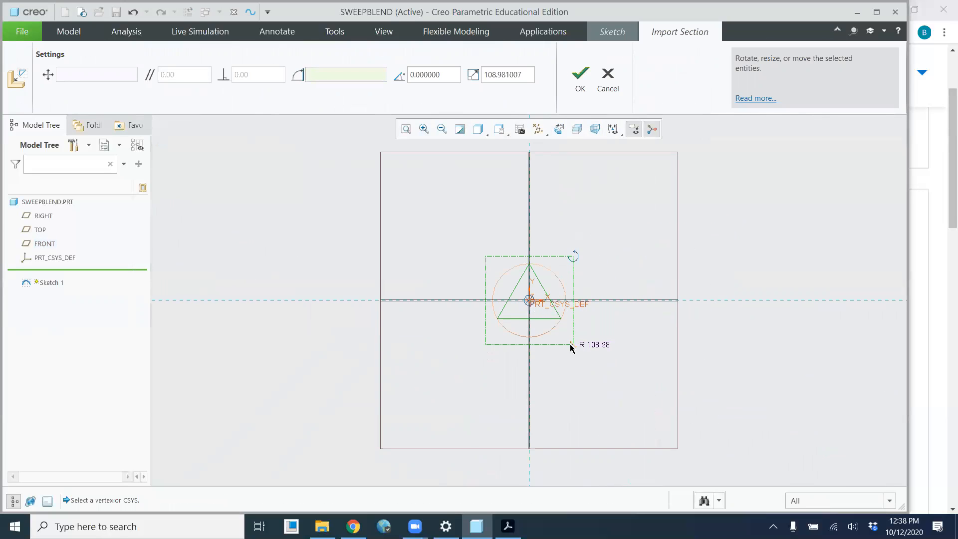
drag(574, 352, 639, 394)
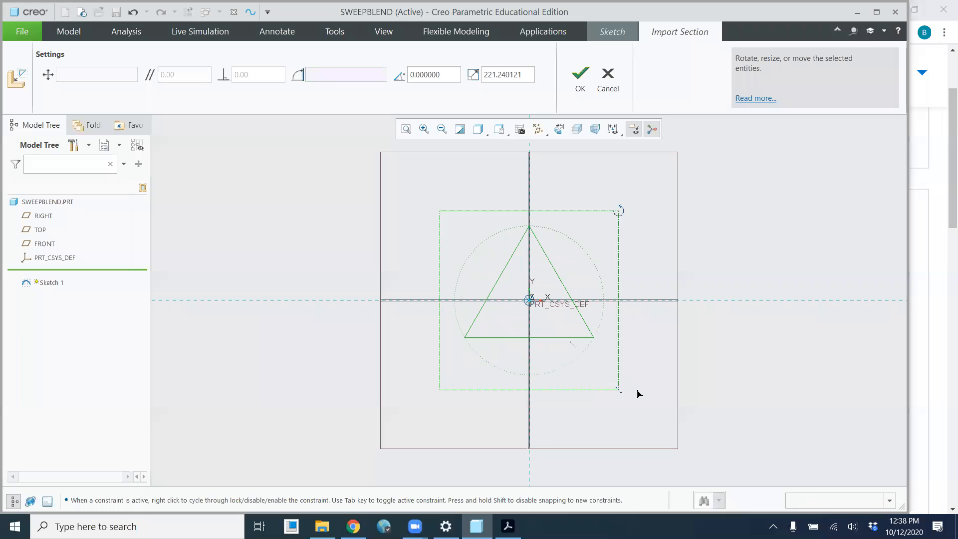
click(580, 76)
middle_drag(613, 308, 578, 335)
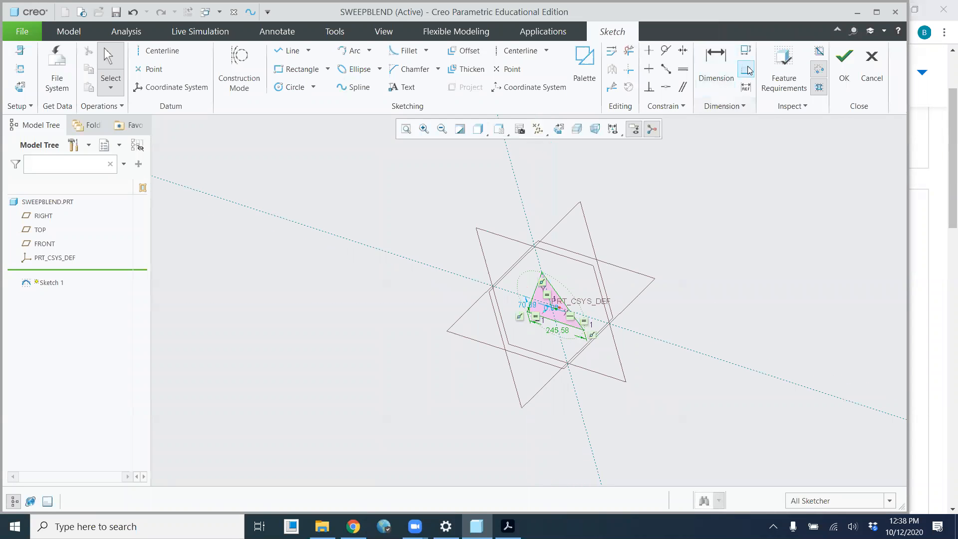
click(843, 67)
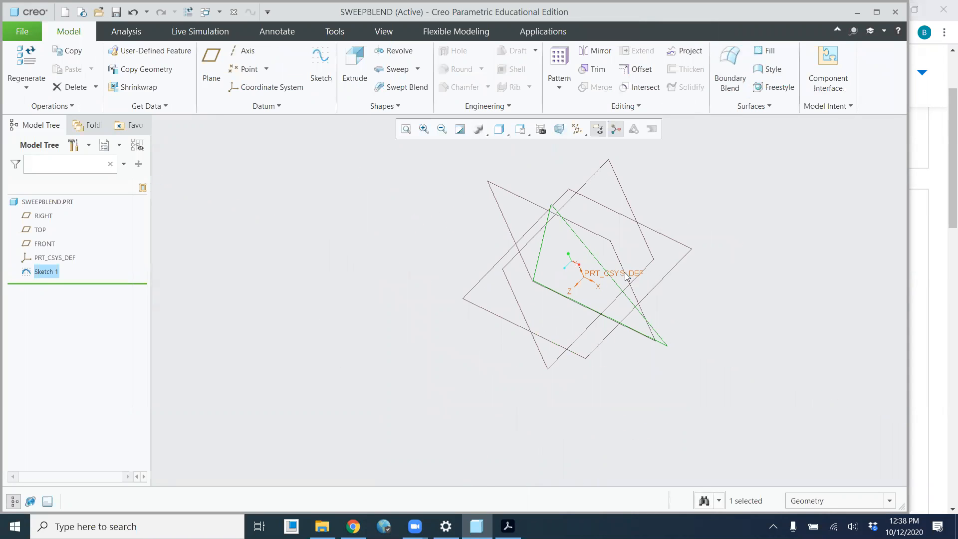
Create a datum plane offset about 292 from the FRONT plane along the positive Z direction
click(616, 259)
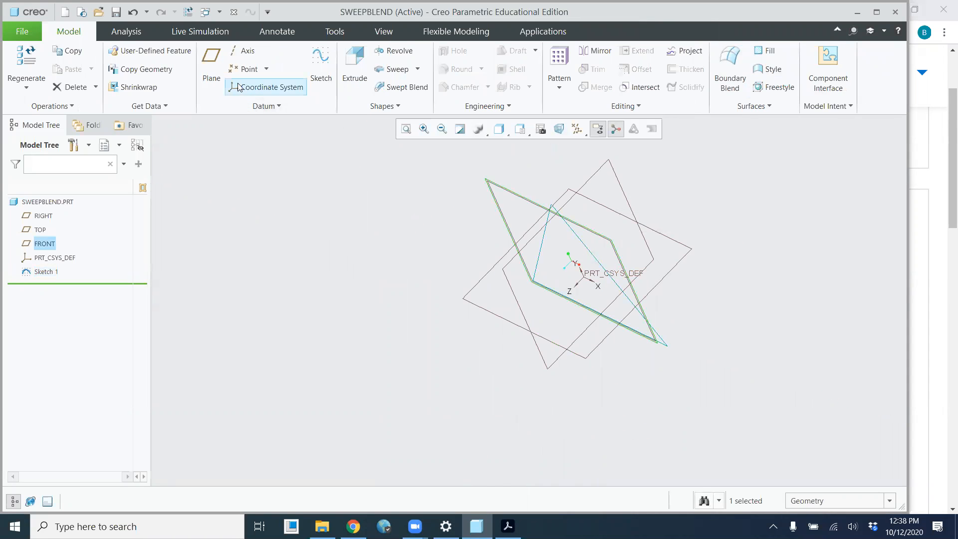
click(218, 80)
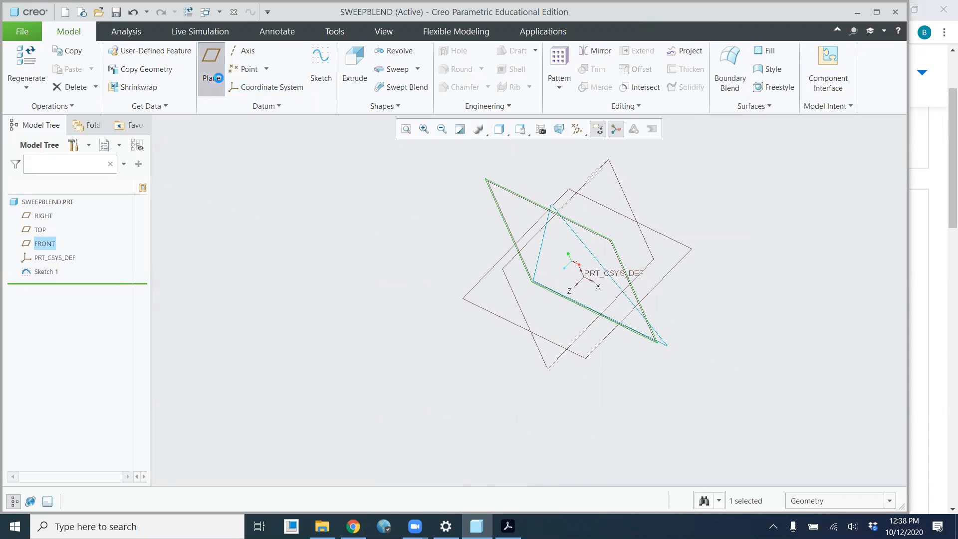
drag(572, 261, 436, 436)
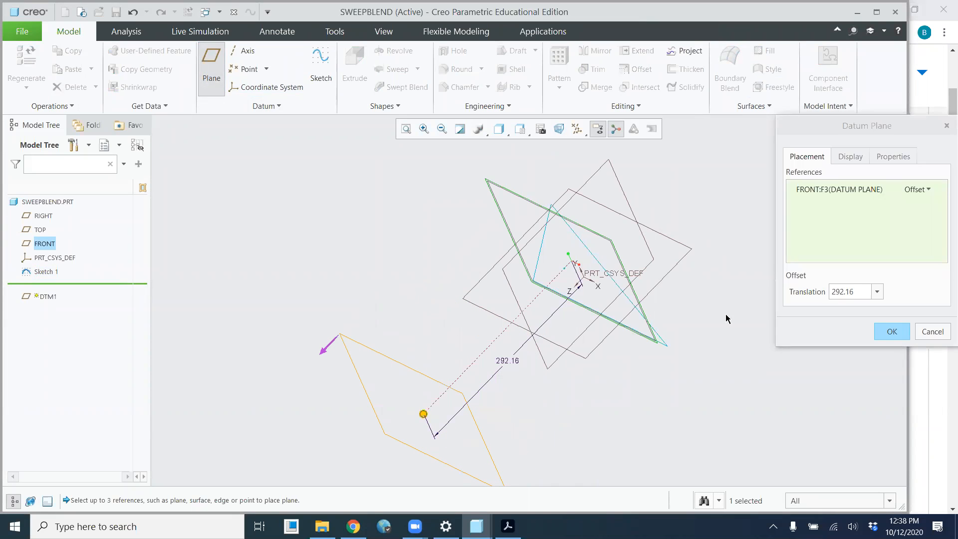
click(890, 336)
Sketch a circle about 123 in diameter on the new offset plane, centred on the reference intersection, and finish the sketch
scroll(755, 314, up, 3)
mouse_move(732, 317)
middle_down()
mouse_move(759, 303)
mouse_move(738, 327)
mouse_move(697, 327)
mouse_move(685, 315)
middle_up()
click(311, 71)
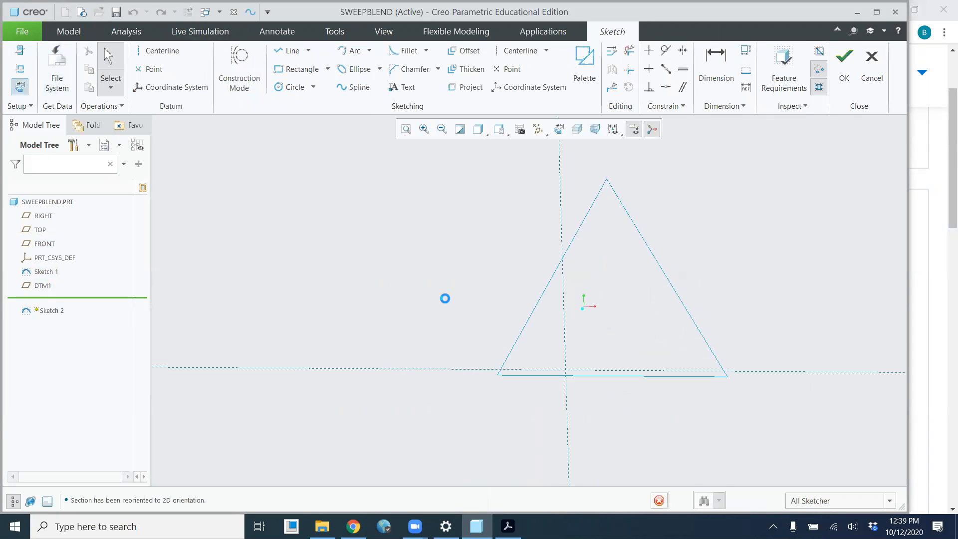
click(292, 87)
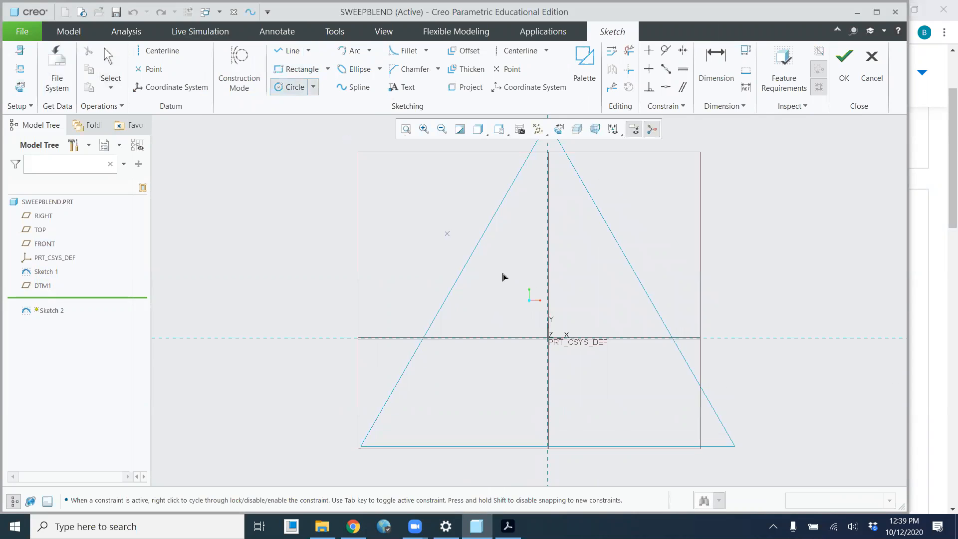
click(548, 339)
click(488, 270)
middle_click(432, 215)
middle_drag(463, 210, 442, 226)
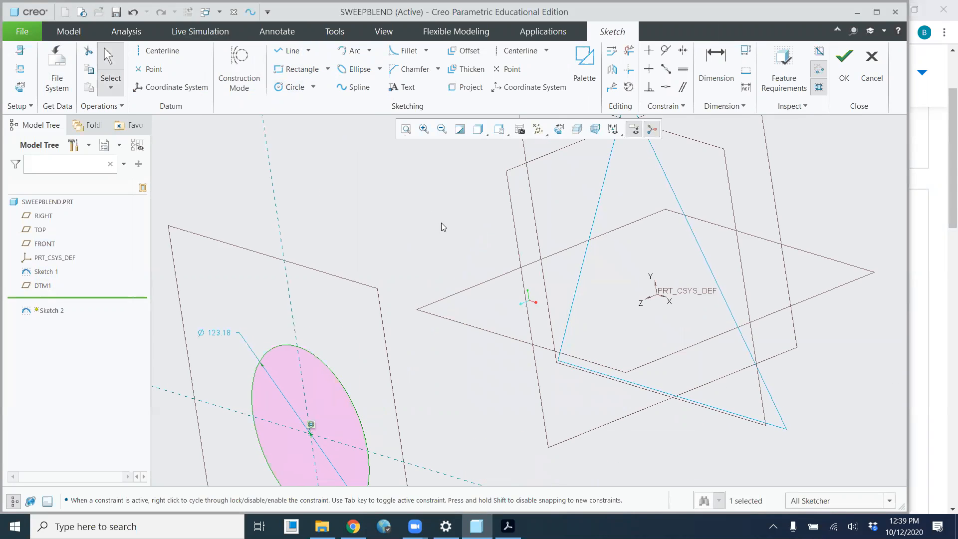
click(844, 60)
Start a solid Blend feature and set it to use selected sections
scroll(558, 255, up, 5)
mouse_move(554, 260)
middle_down()
mouse_move(560, 280)
mouse_move(576, 264)
middle_up()
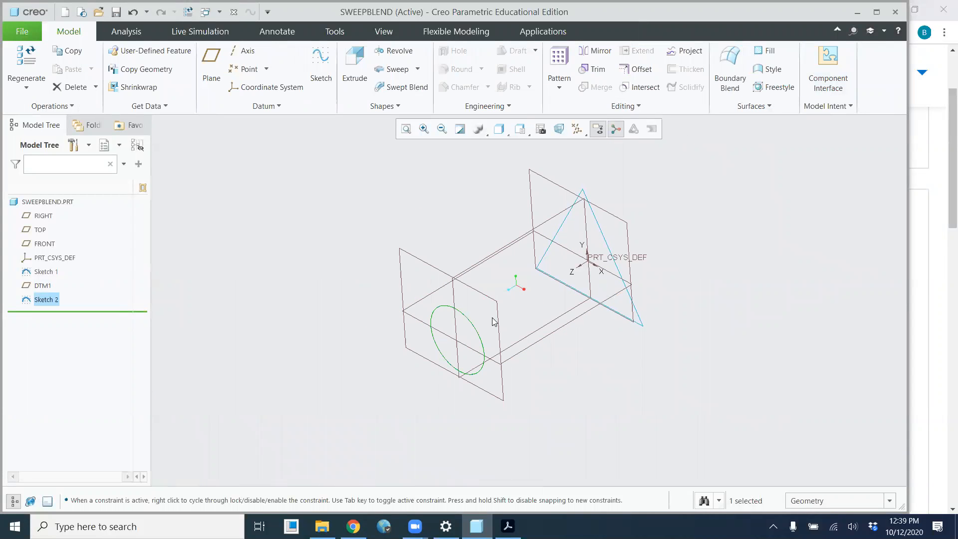
click(524, 319)
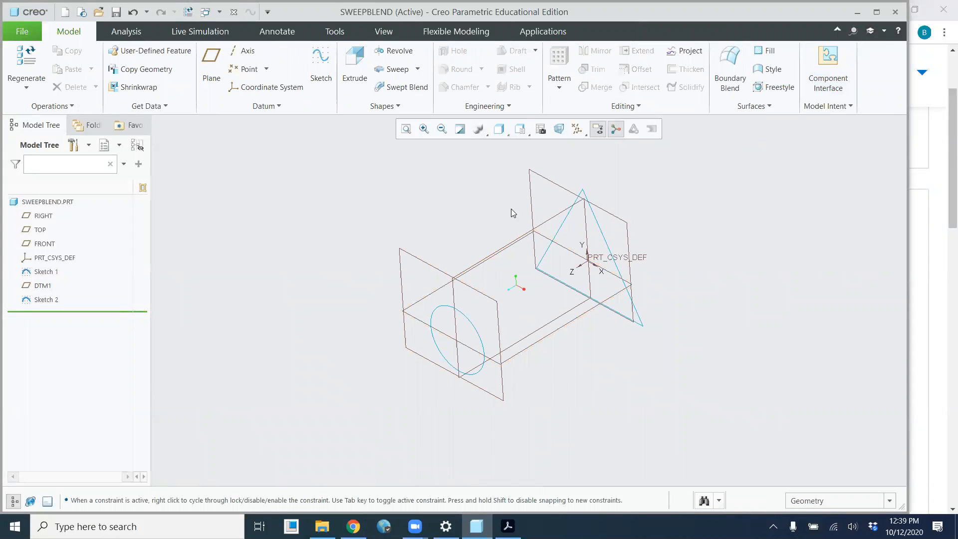
click(406, 106)
click(406, 106)
click(406, 106)
click(406, 107)
click(406, 106)
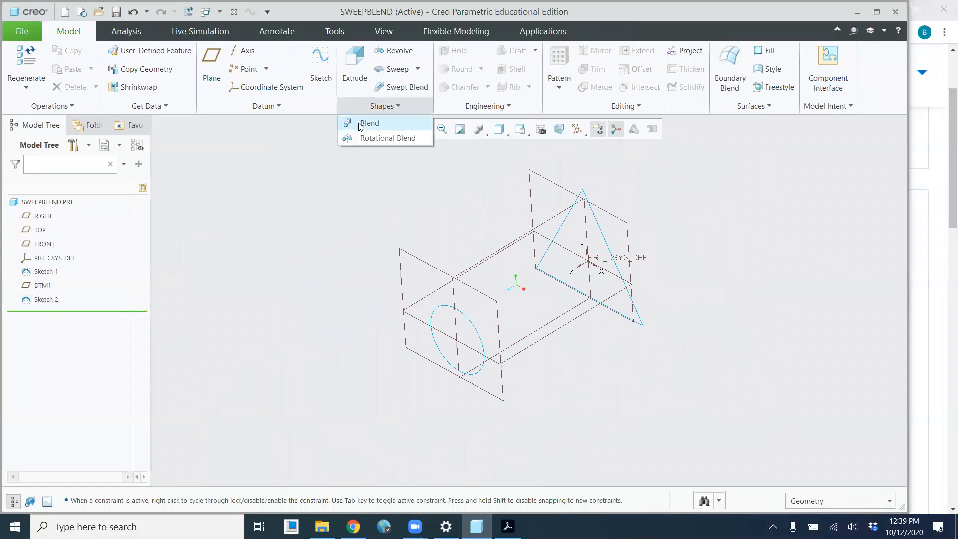
click(384, 113)
click(384, 113)
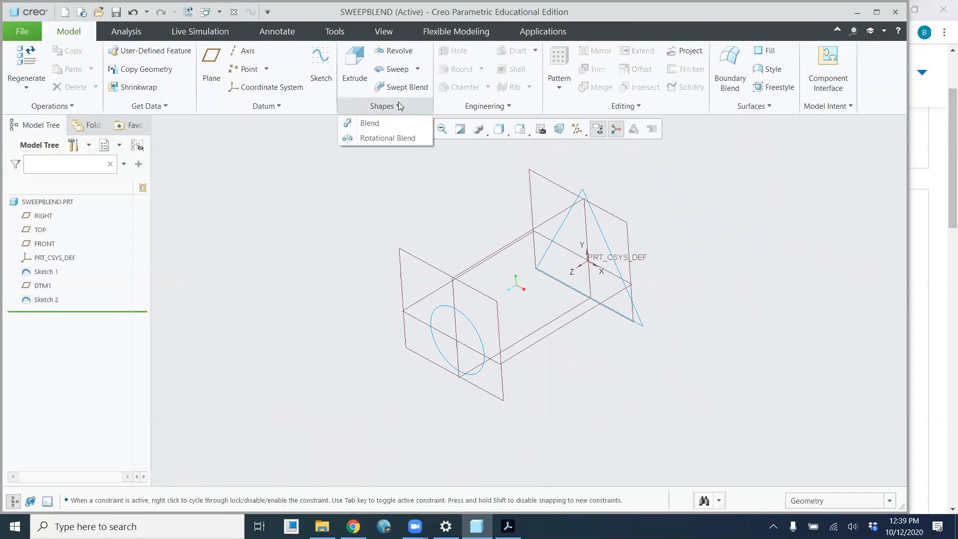
click(369, 125)
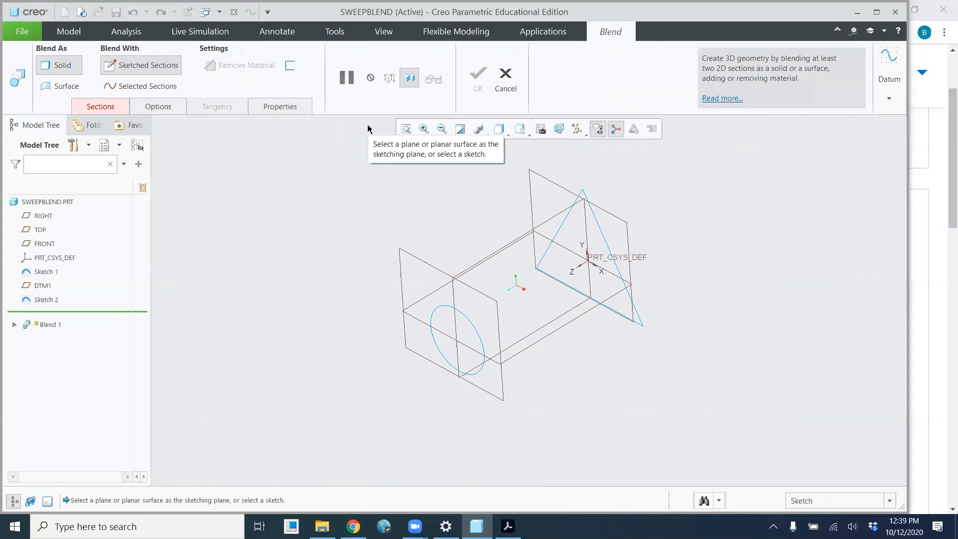
click(100, 106)
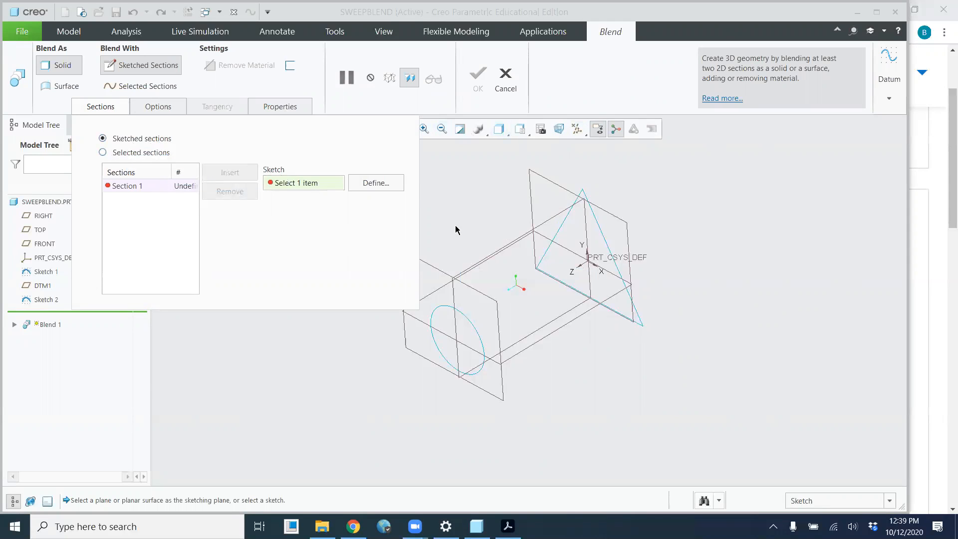
click(103, 152)
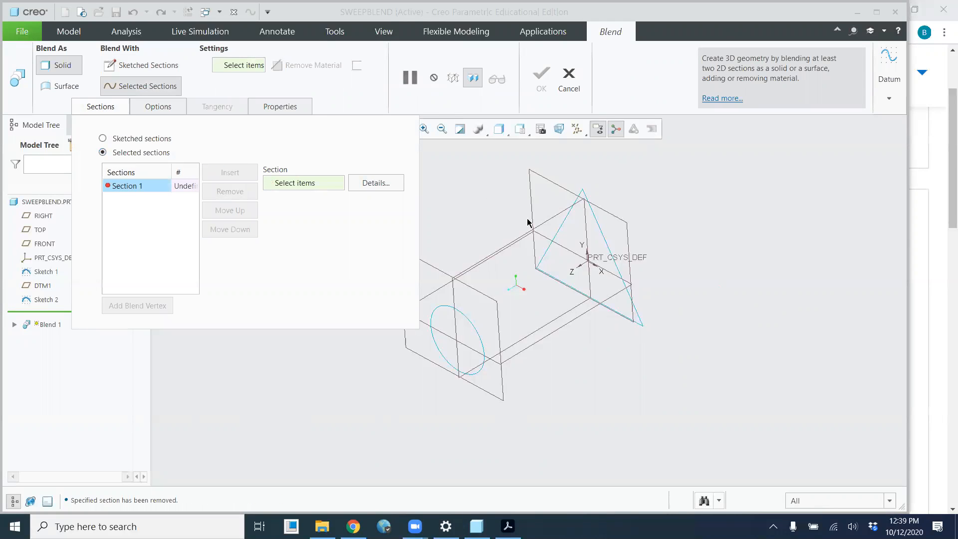
Choose the triangle as the first blend section and insert the circle as the second section
click(600, 227)
click(600, 227)
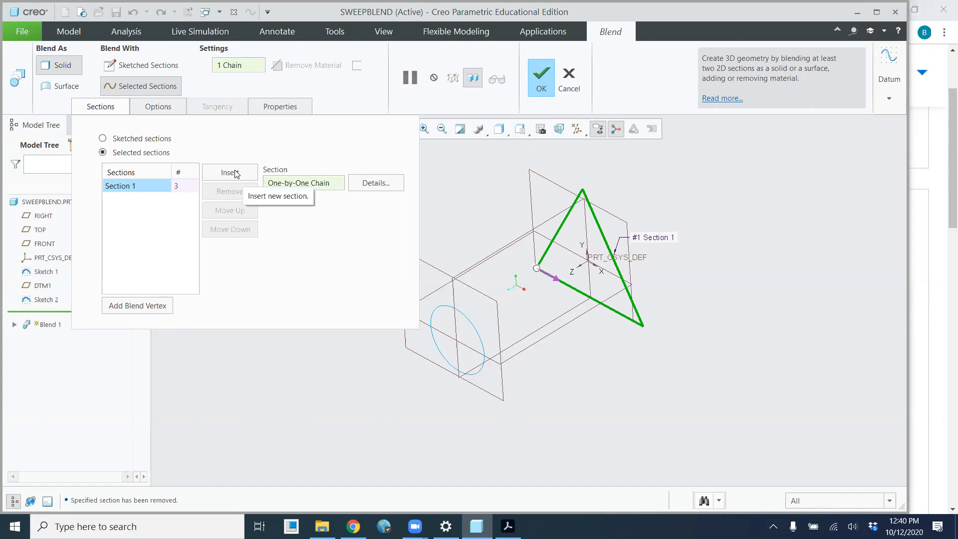
click(234, 172)
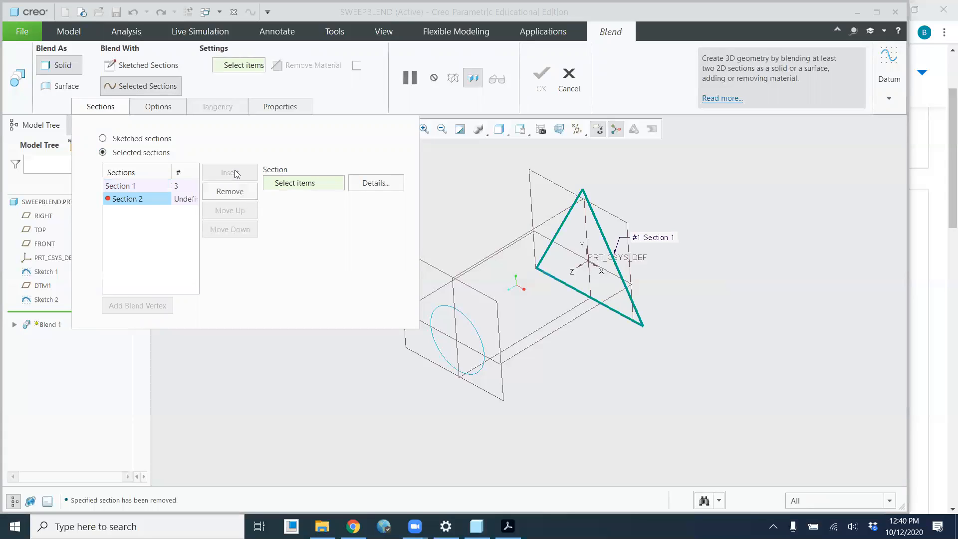
click(461, 314)
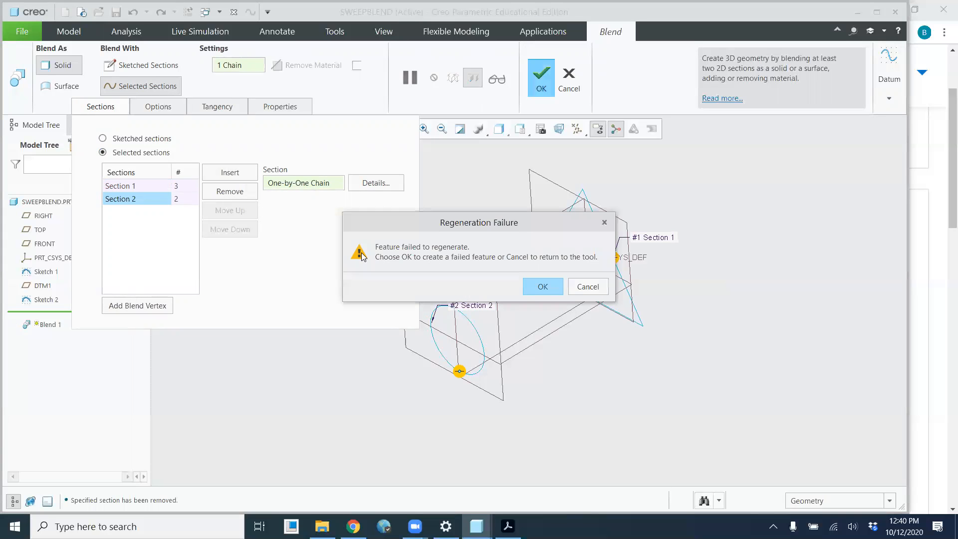
Resume the blend definition, review its section list and try to complete the triangle-to-circle blend again
click(587, 288)
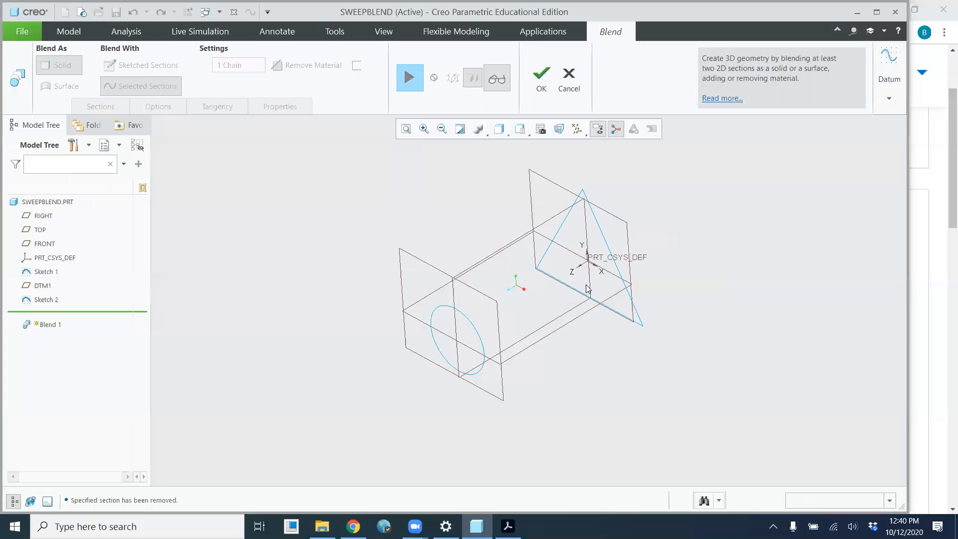
click(401, 79)
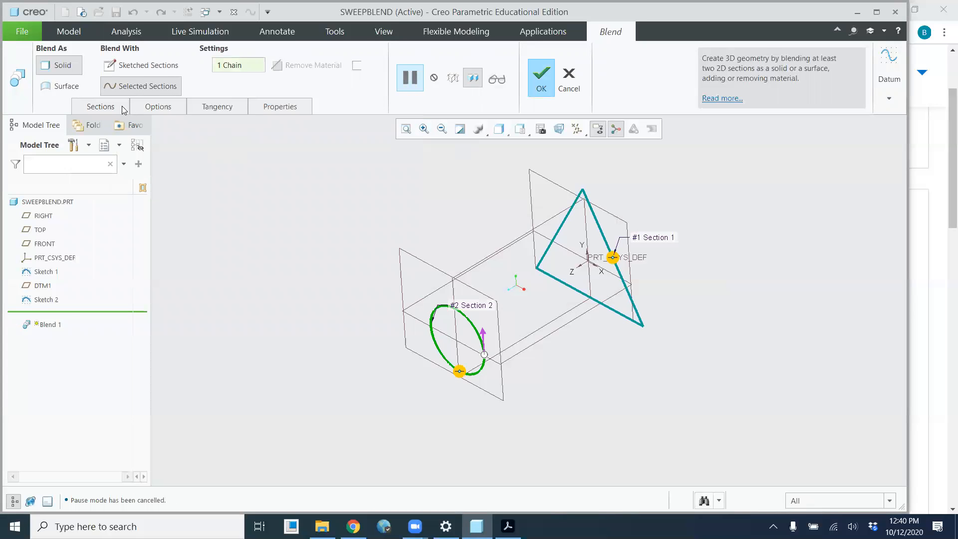
click(103, 107)
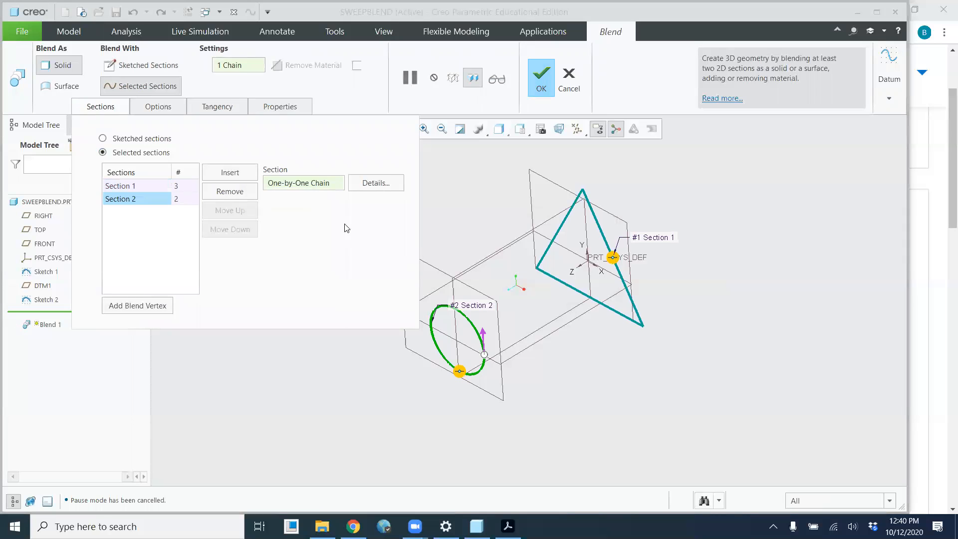
middle_click(297, 225)
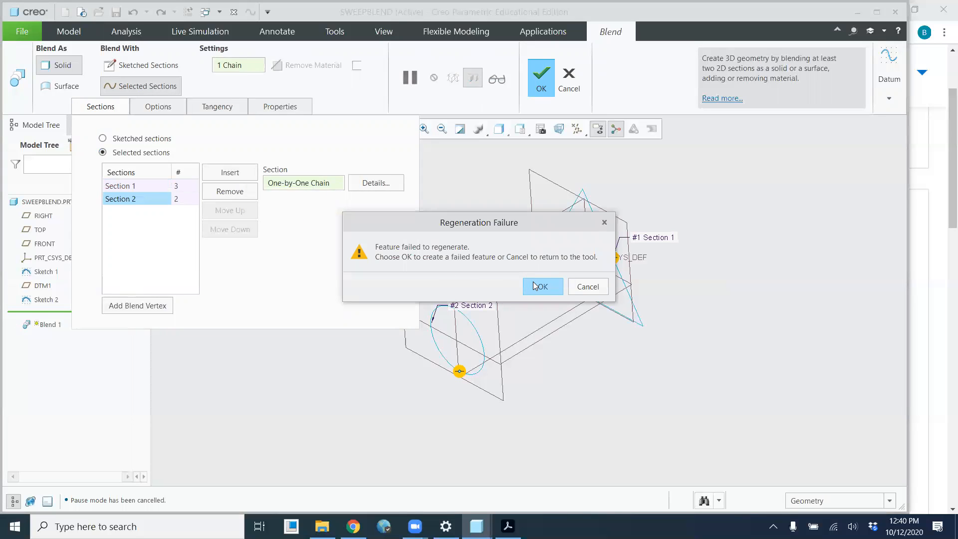
click(578, 290)
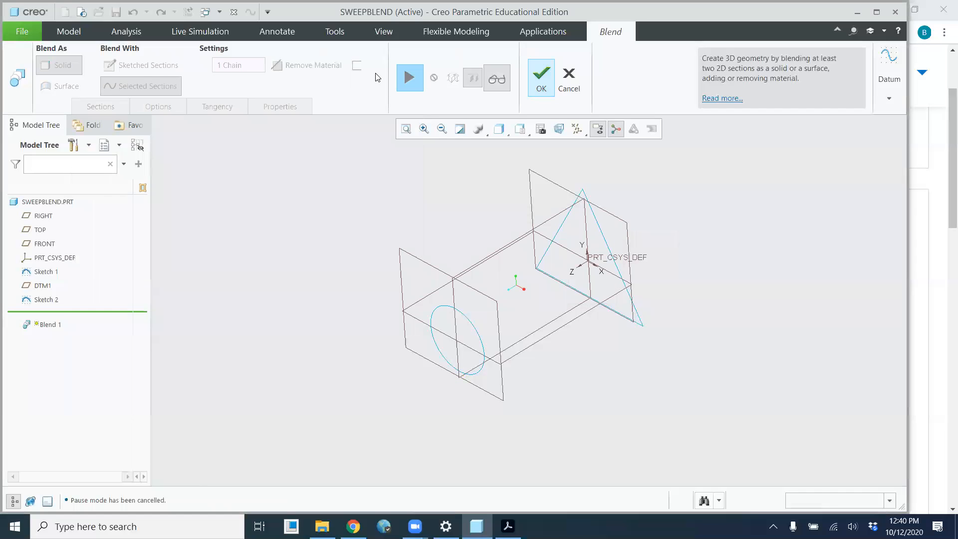
Resume the blend with its triangle and circle sections and accept it as a failed feature
click(409, 78)
click(100, 106)
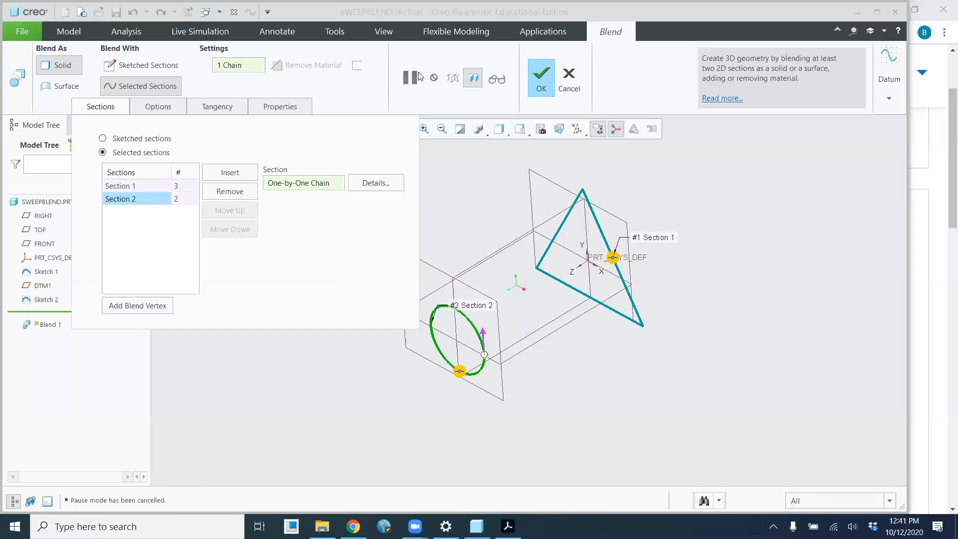
click(538, 73)
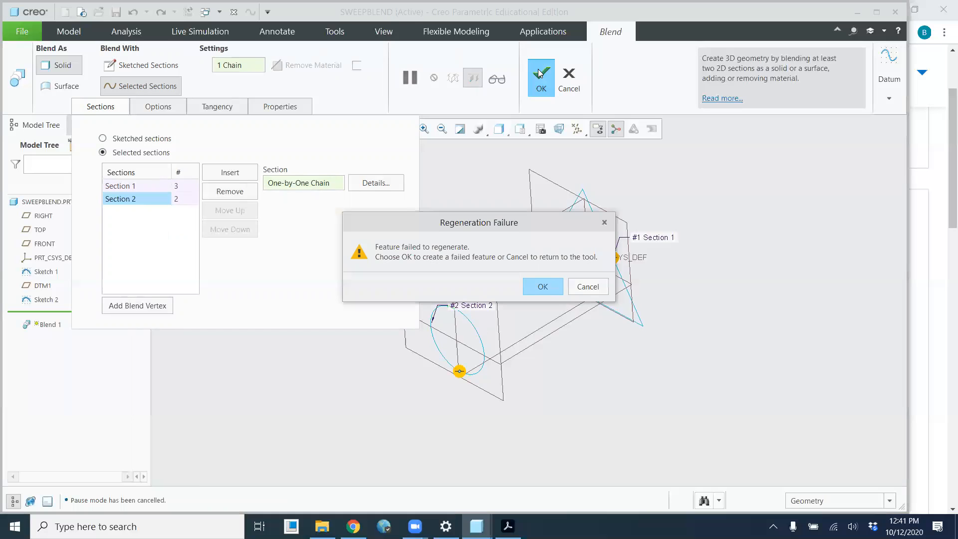
click(543, 288)
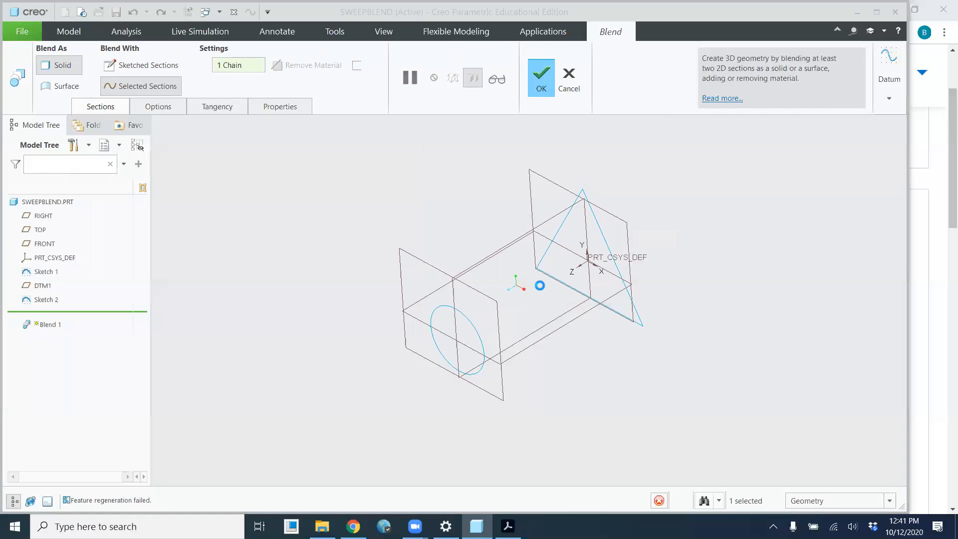
Reopen the circle's sketch, face its sketch plane and draw two crossing diagonal centerlines through the circle's centre
click(55, 299)
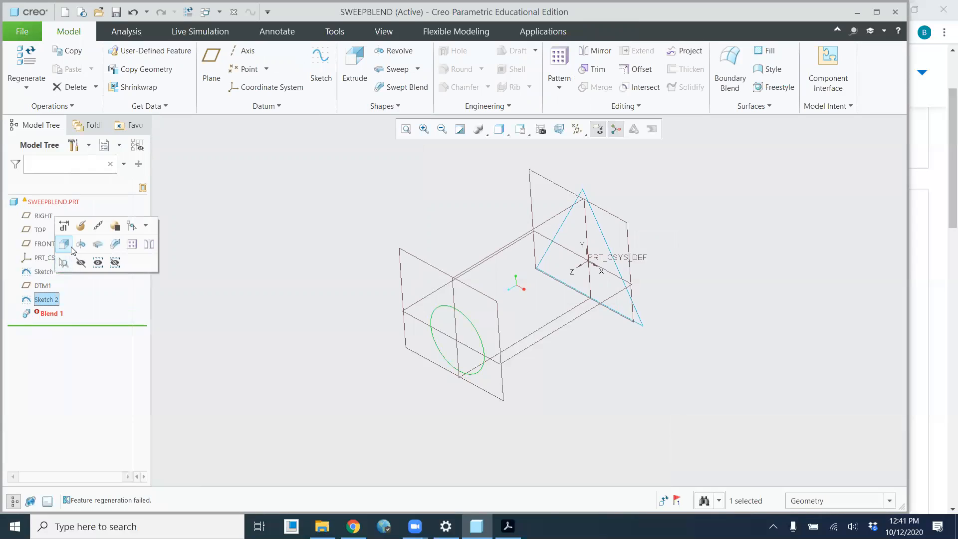
click(80, 225)
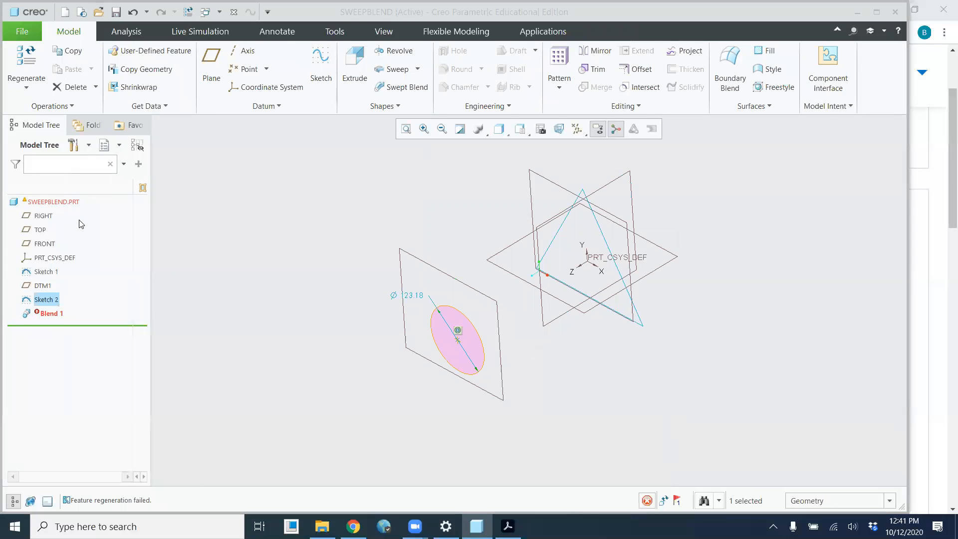
click(18, 87)
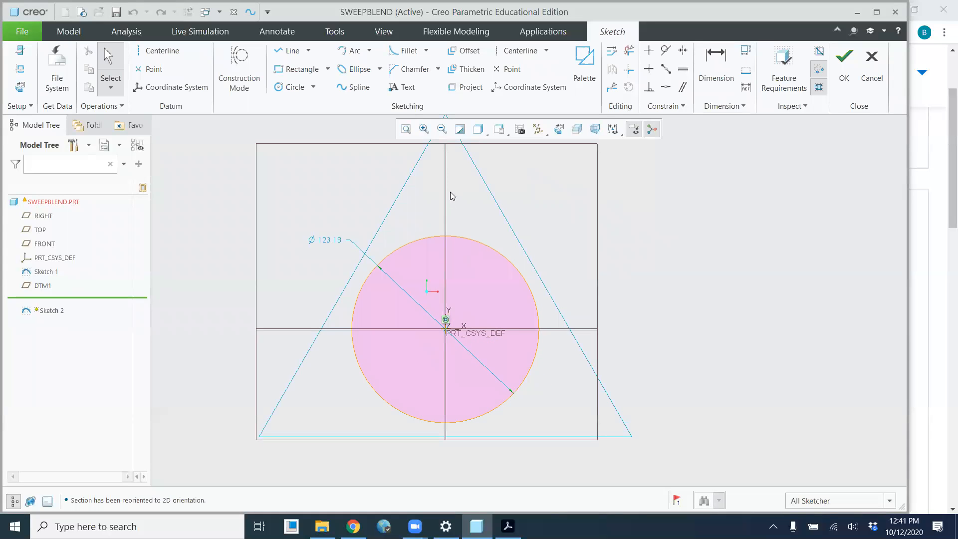
click(521, 56)
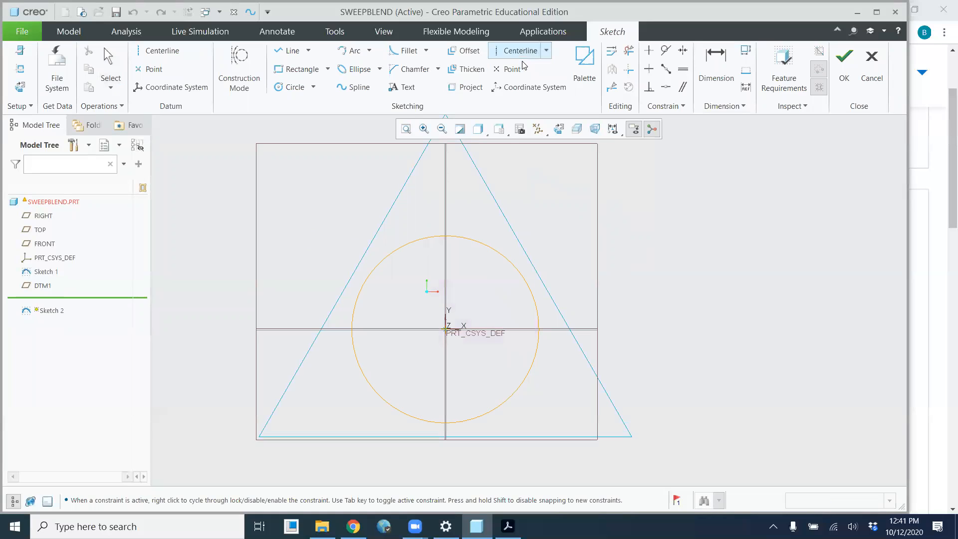
click(446, 329)
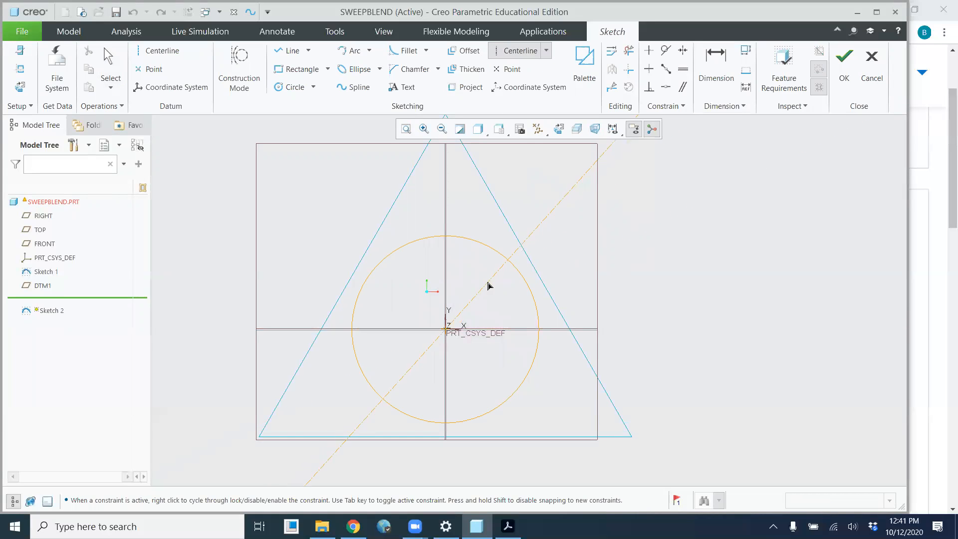
click(501, 281)
click(450, 338)
click(400, 296)
middle_click(645, 353)
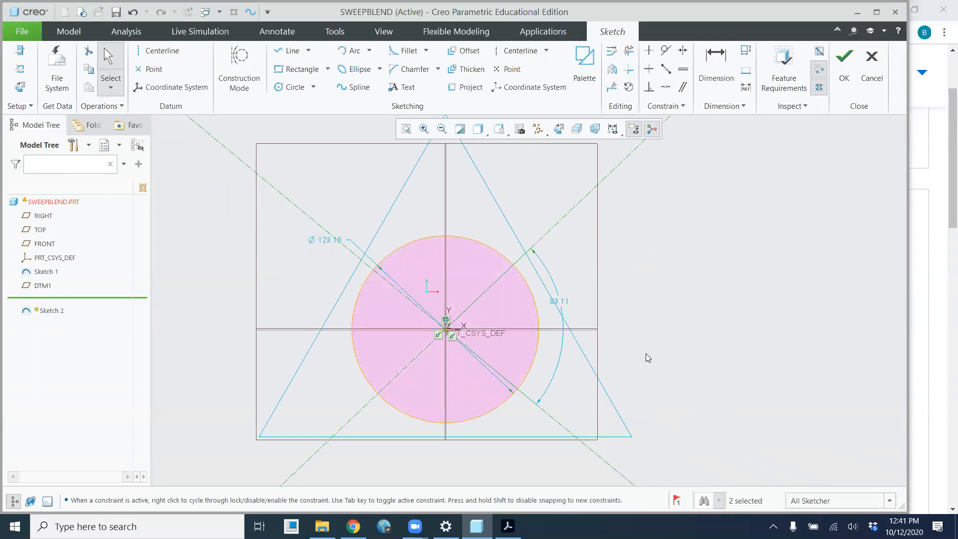
Dimension each diagonal centerline at 120 degrees from the vertical reference
key(d)
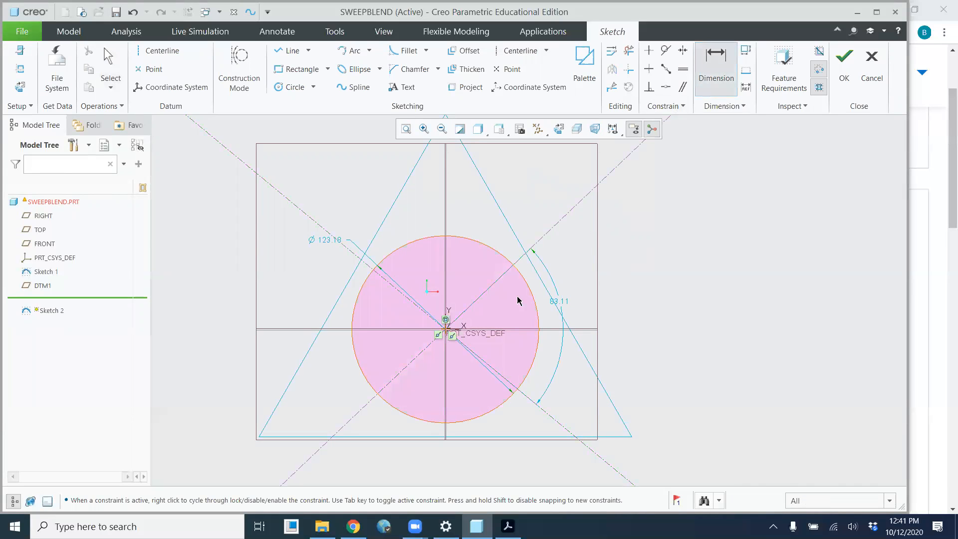
click(500, 282)
click(446, 381)
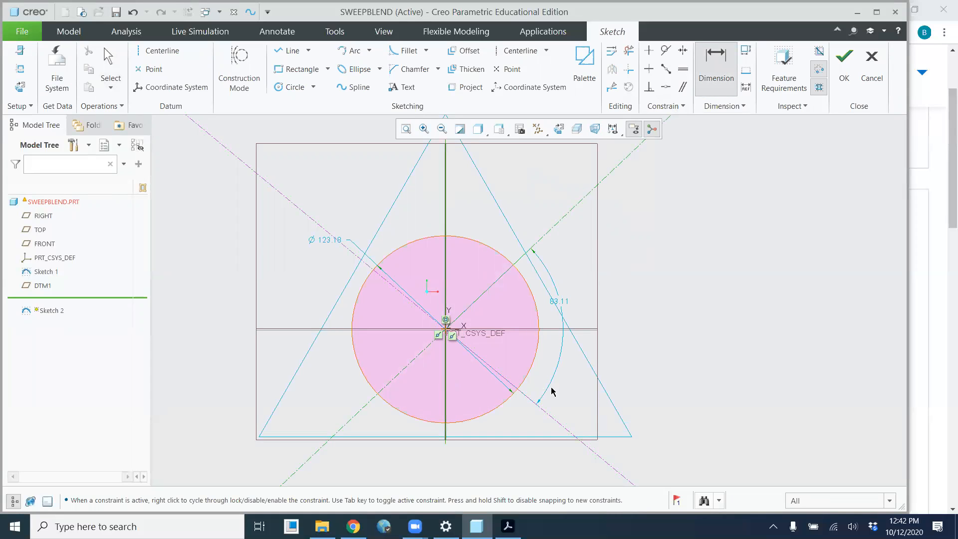
middle_click(647, 410)
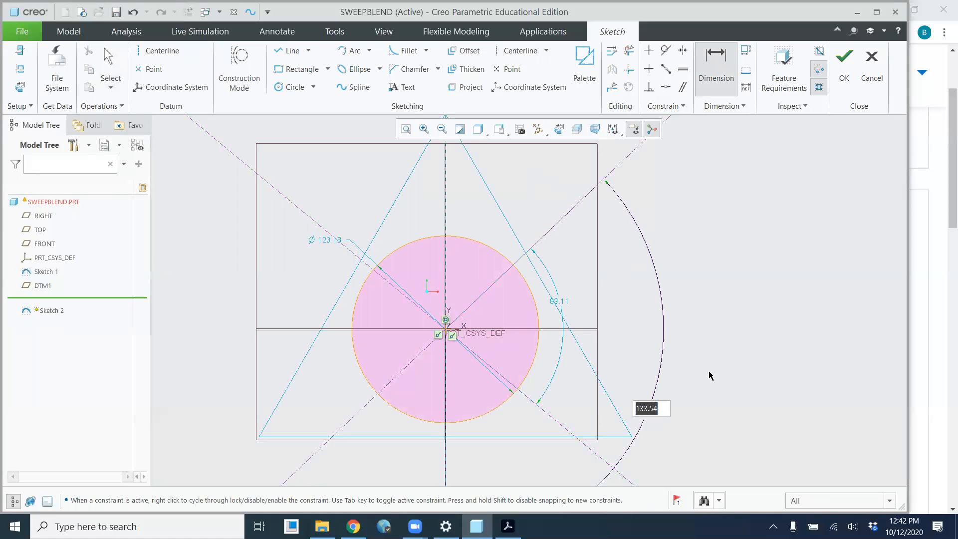
text(120)
key(Return)
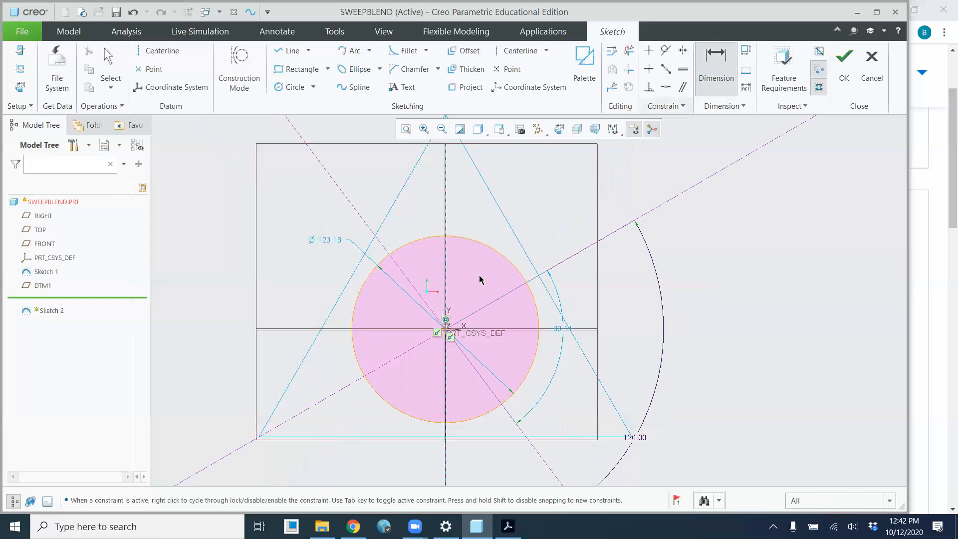
click(406, 281)
middle_click(308, 390)
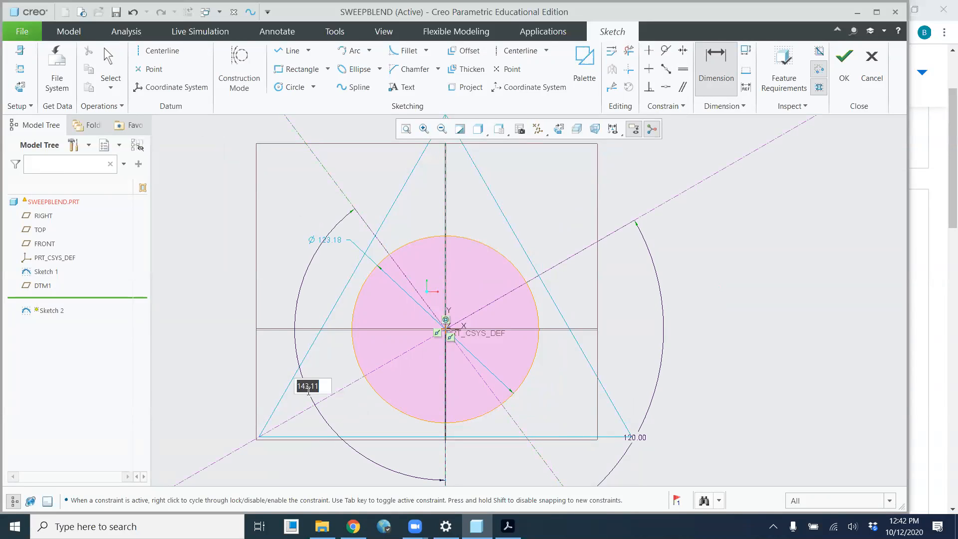
text(120)
key(Return)
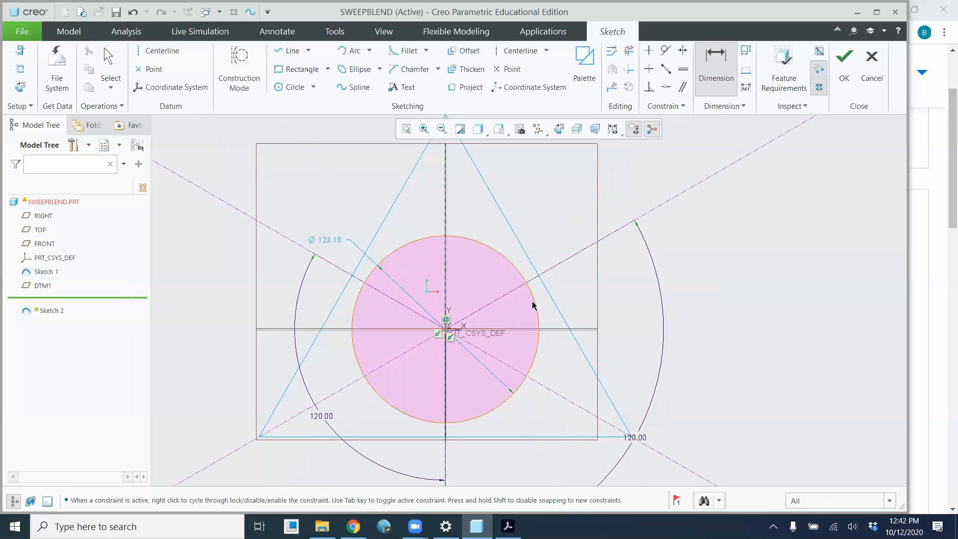
Divide the circle at its topmost point and at its two lower intersections with the diagonal centerlines
scroll(521, 351, up, 1)
scroll(521, 353, down, 1)
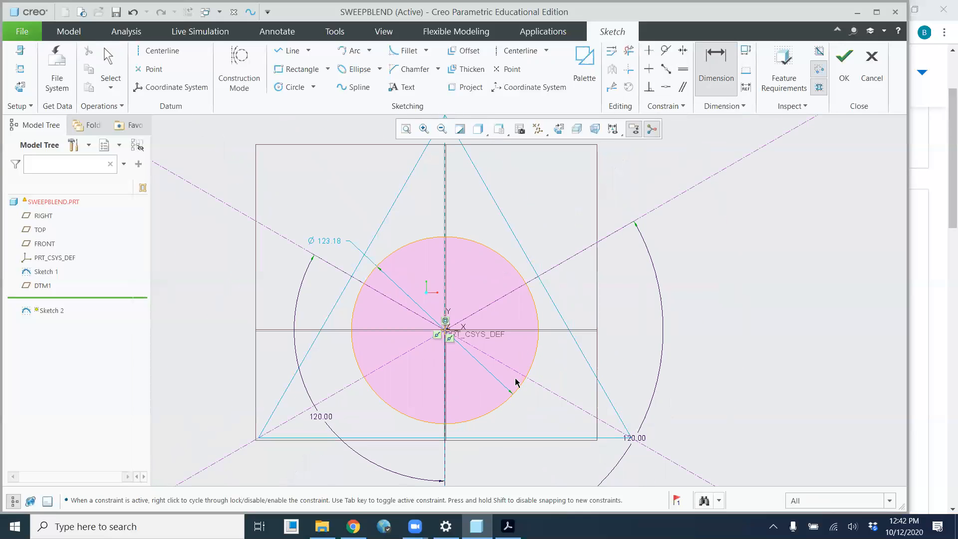
scroll(512, 373, down, 1)
scroll(509, 372, up, 1)
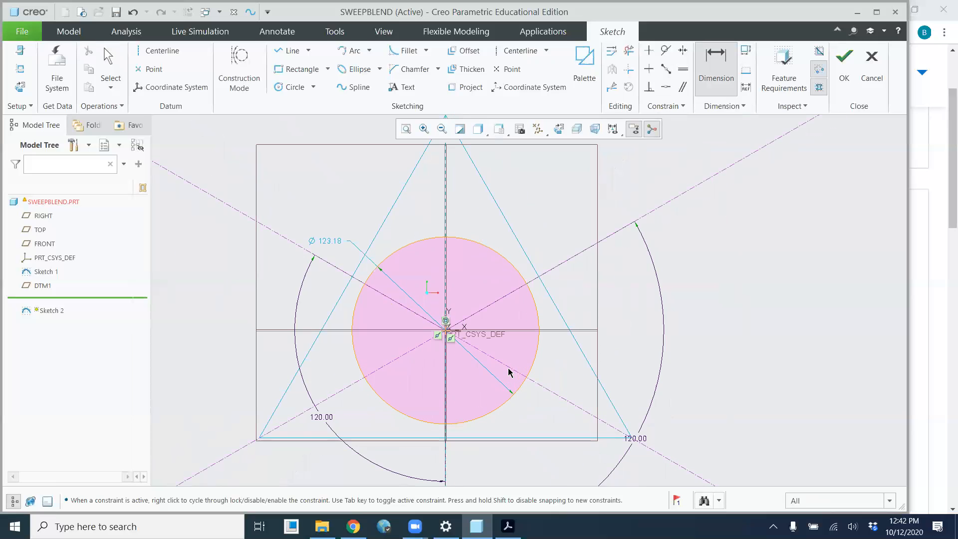
scroll(512, 369, down, 1)
scroll(504, 330, up, 2)
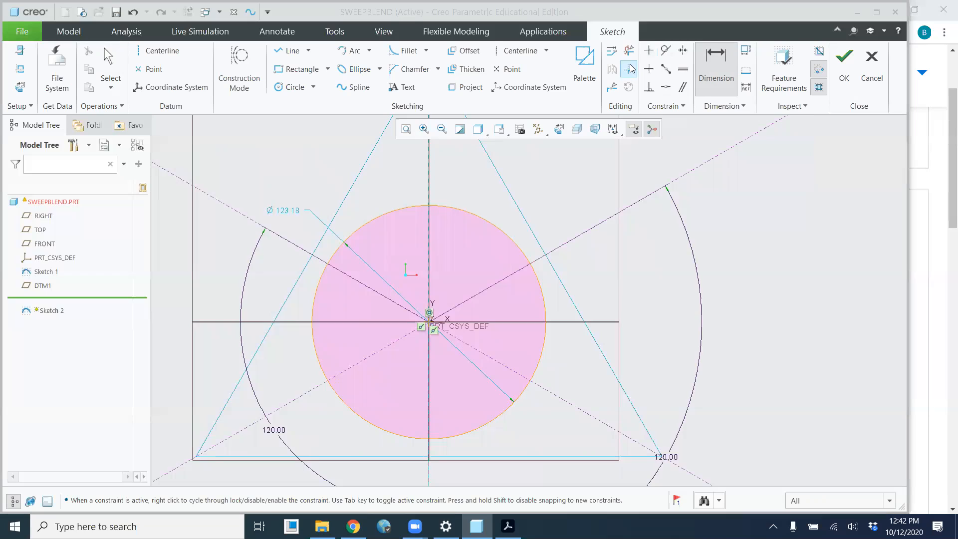
click(612, 88)
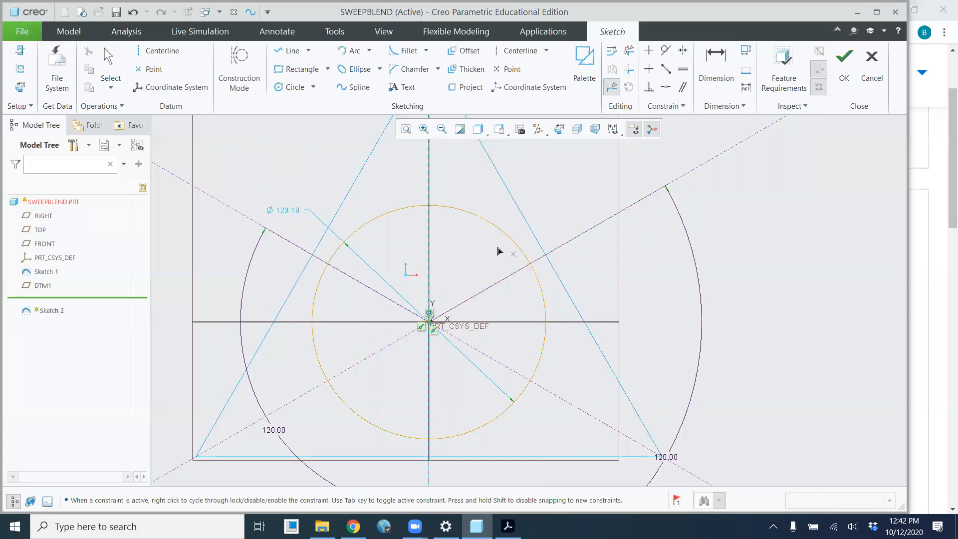
click(428, 205)
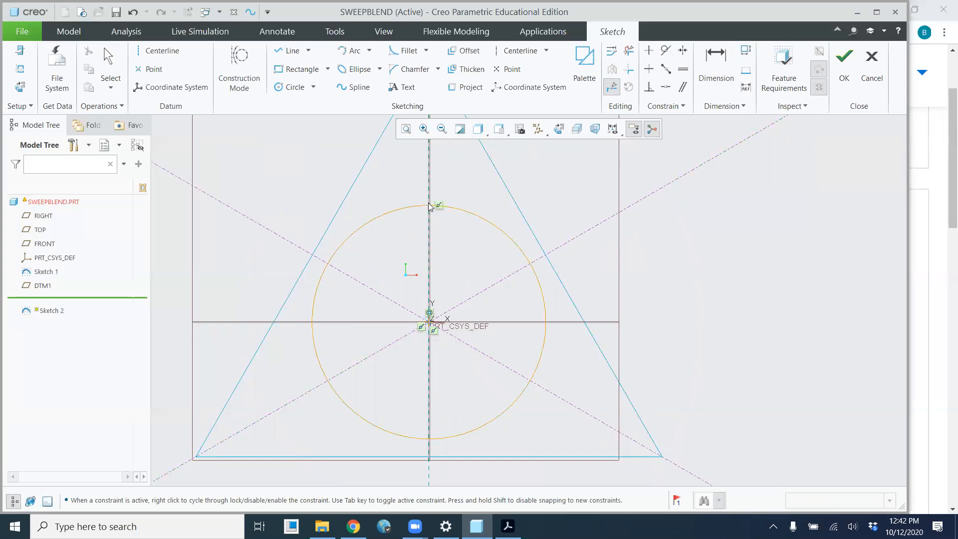
click(530, 382)
click(326, 383)
middle_click(297, 383)
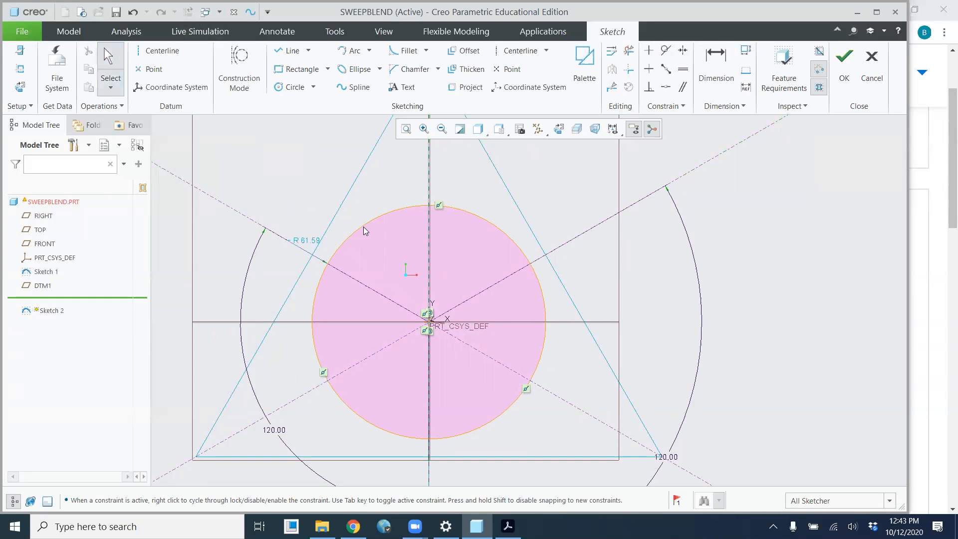
Check the individual arc segments of the divided circle and finish the sketch
click(449, 207)
click(390, 214)
click(398, 435)
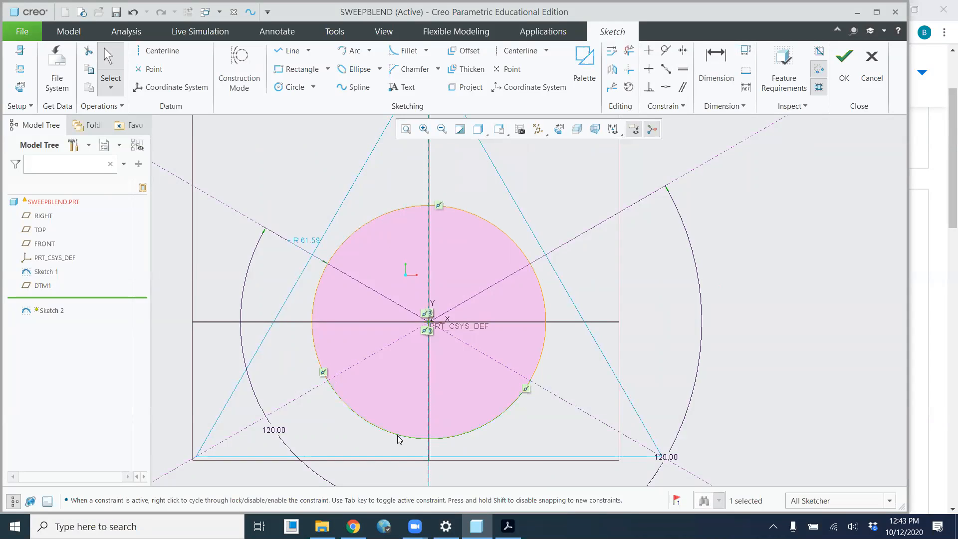
click(466, 212)
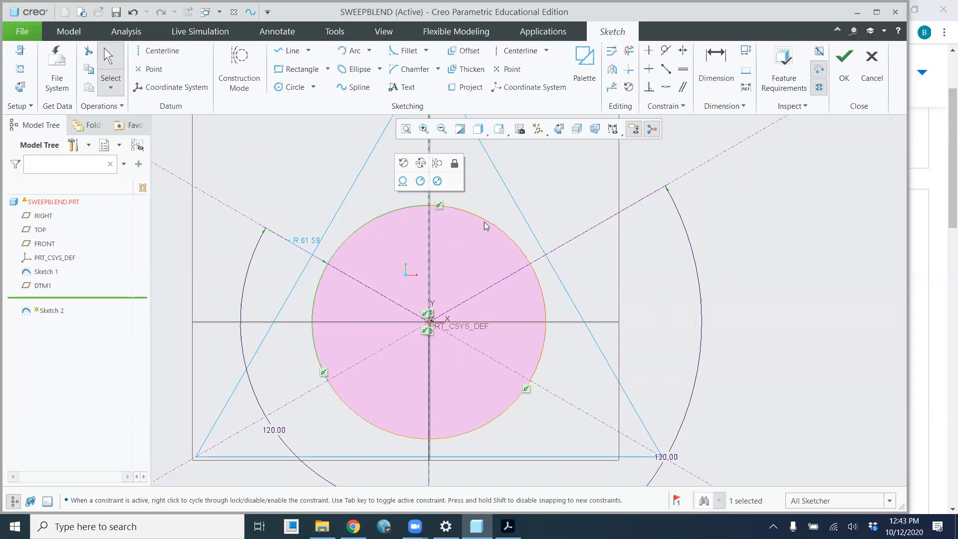
click(474, 430)
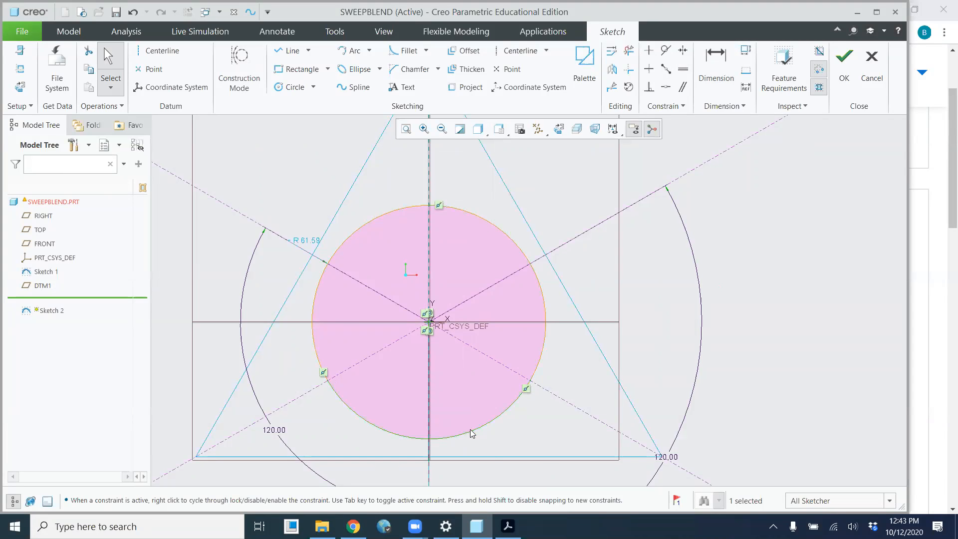
click(844, 61)
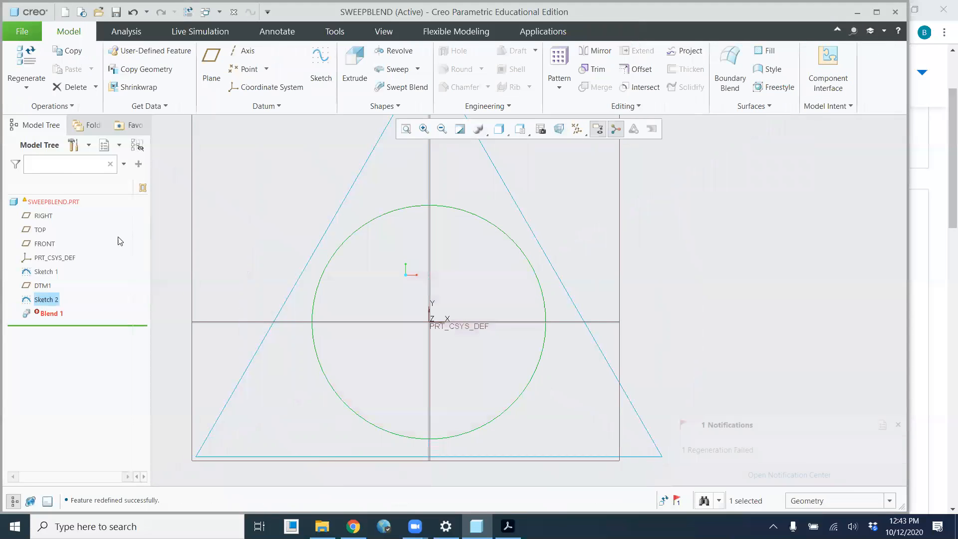
Edit the definition of Blend 1 and reselect the divided circle as the chain for Section 2
click(52, 314)
click(63, 277)
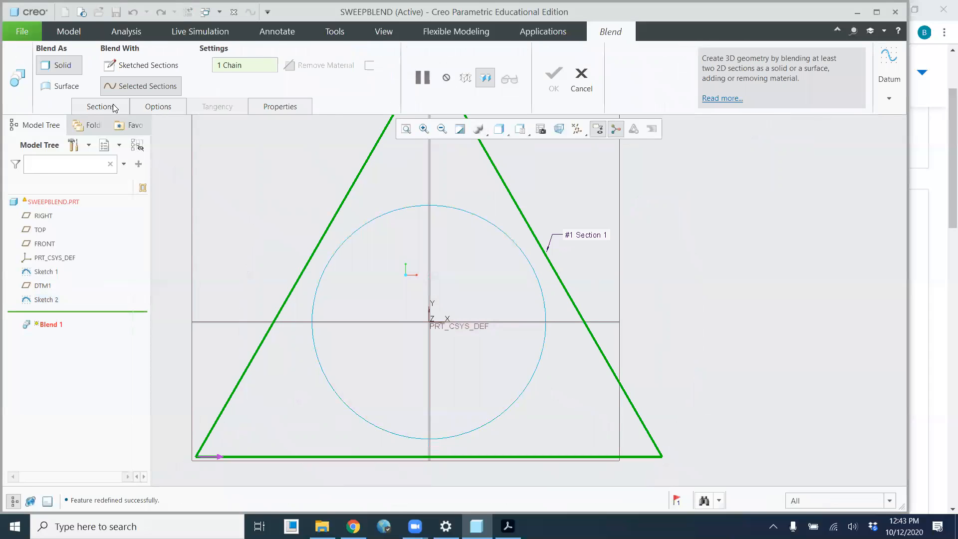
click(114, 107)
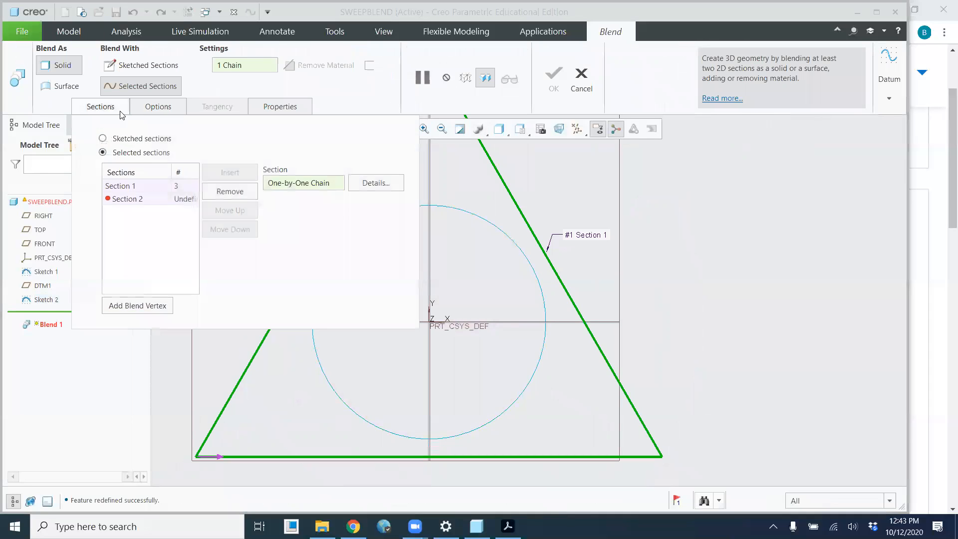
click(148, 199)
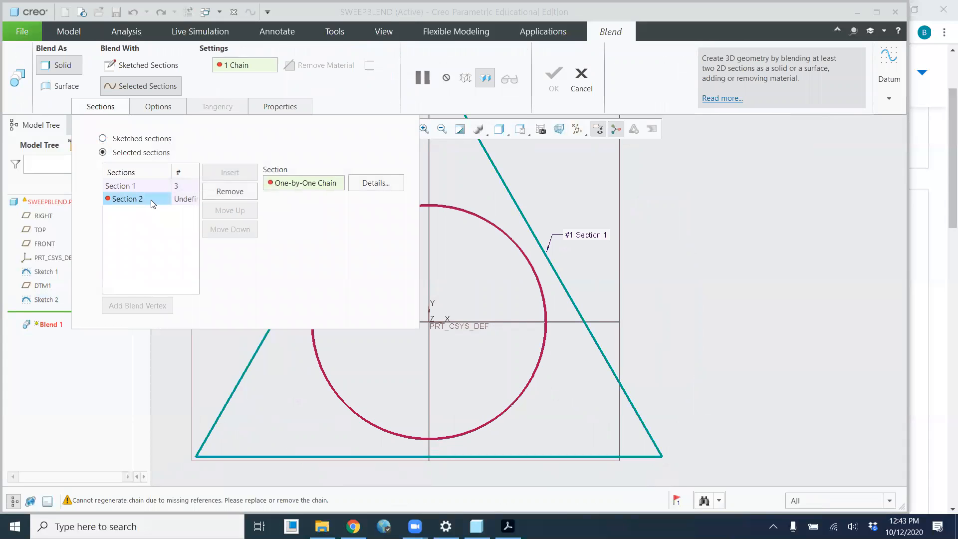
click(528, 266)
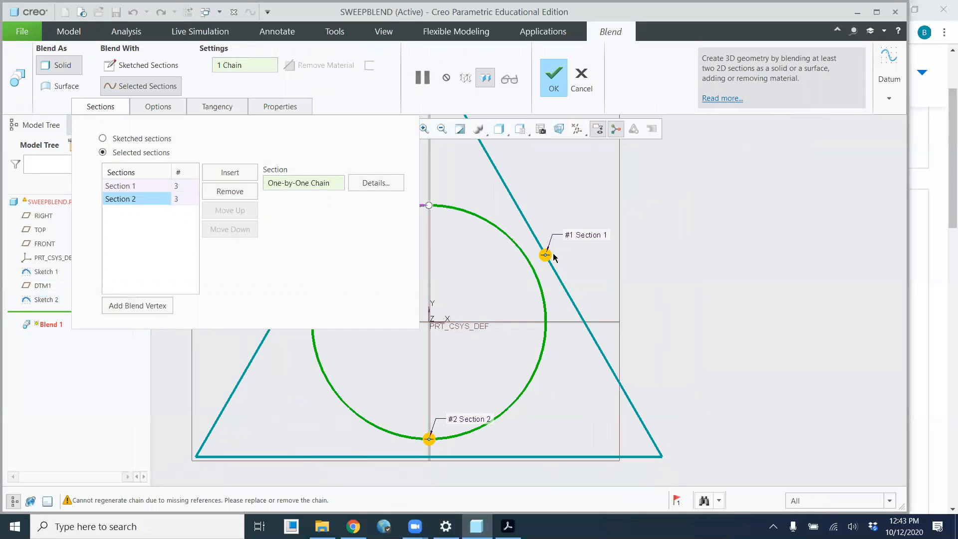
Move the start point of Section 2 to the circle's lower-left division point, matching the triangle's lower-left corner
scroll(582, 249, down, 3)
middle_drag(582, 247, 521, 273)
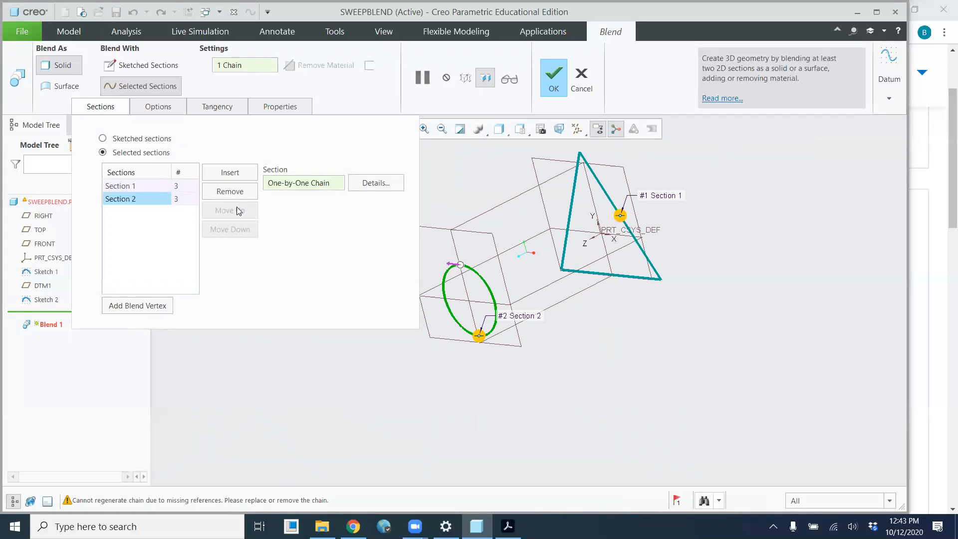
drag(461, 267, 499, 303)
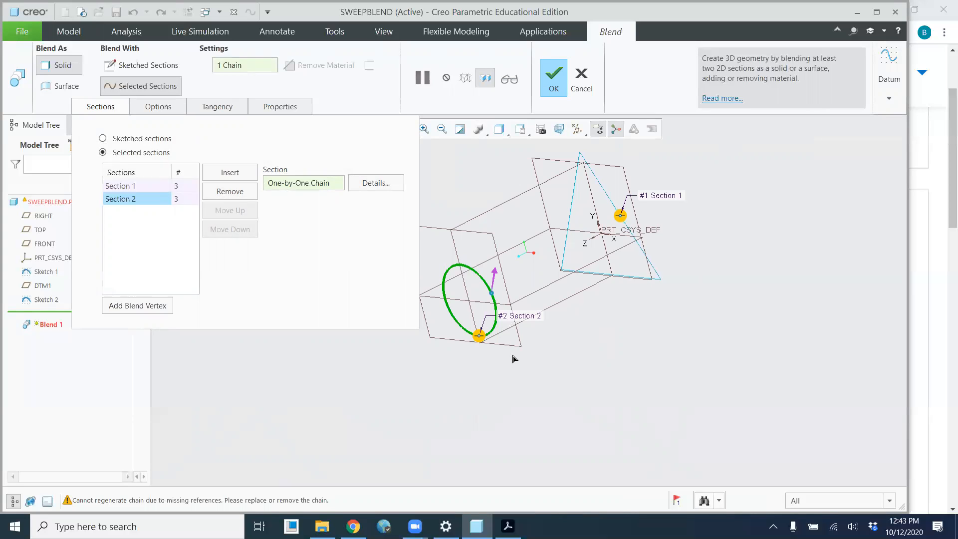
drag(496, 324, 454, 334)
Examine the previewed triangle-to-circle blend from several angles, checking how the triangle's corners join the circle's division points
mouse_move(458, 335)
middle_down()
mouse_move(521, 267)
mouse_move(510, 289)
mouse_move(477, 305)
mouse_move(481, 312)
mouse_move(465, 286)
mouse_move(485, 291)
middle_up()
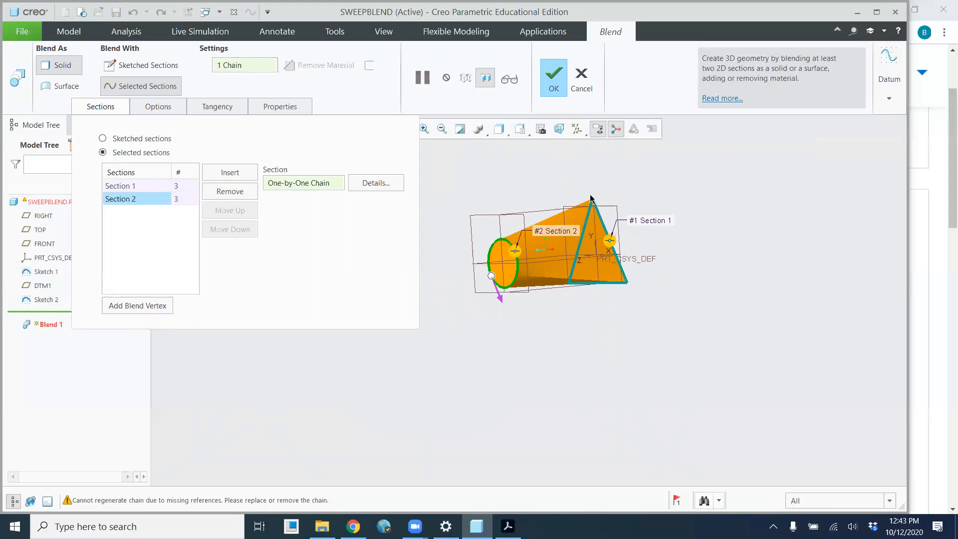
scroll(601, 197, up, 5)
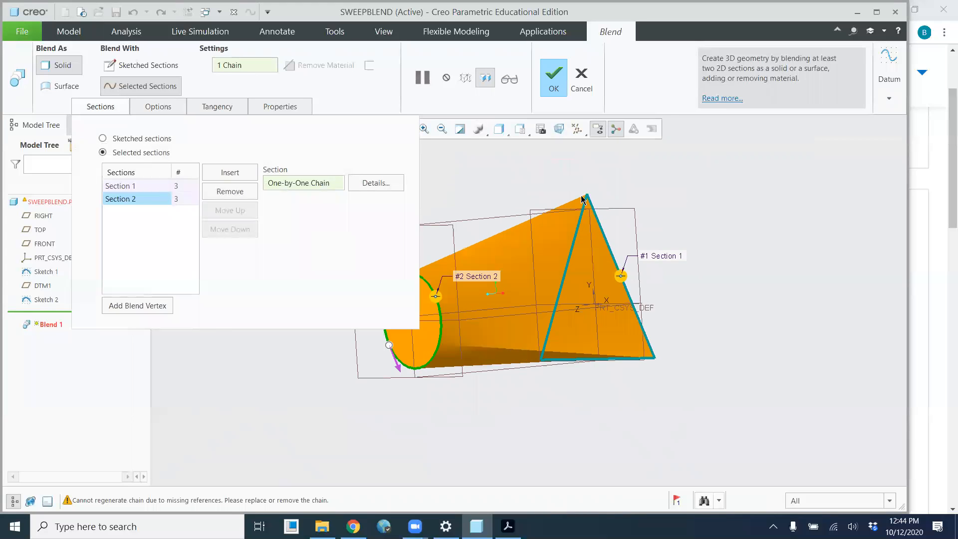
scroll(601, 251, down, 5)
middle_drag(574, 269, 482, 300)
scroll(482, 300, up, 2)
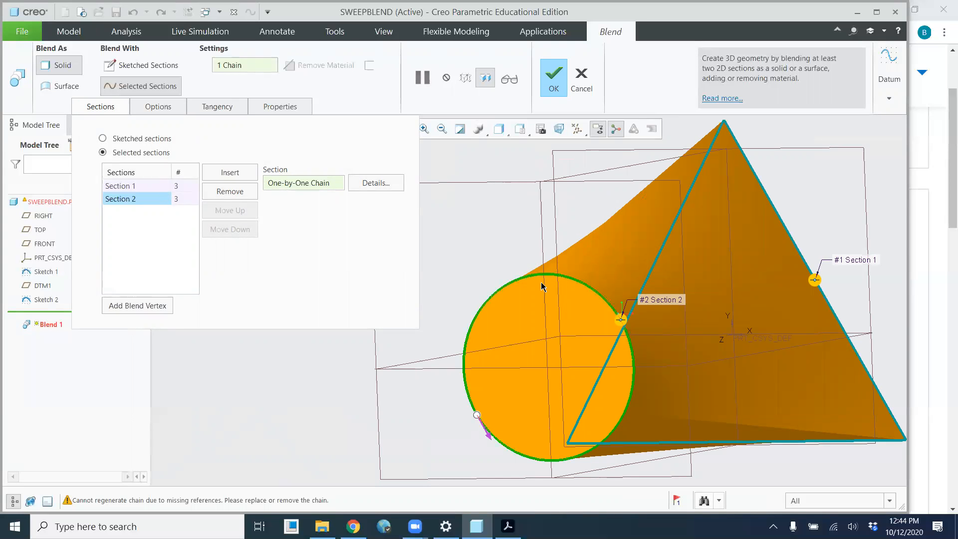
scroll(543, 282, down, 3)
middle_drag(615, 327, 620, 289)
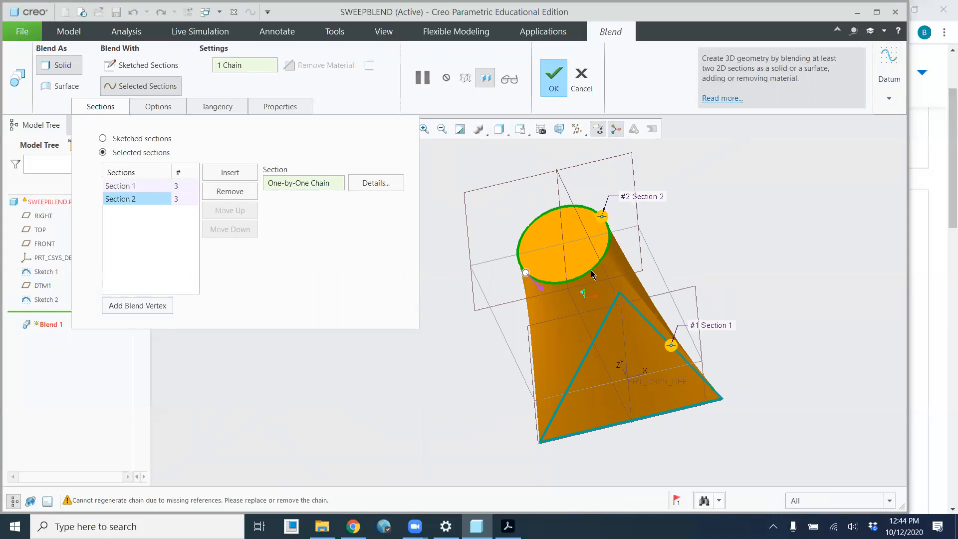
Try Section 2's start point at the circle's top division point, and return it to the lower-left division point
middle_drag(563, 275, 515, 329)
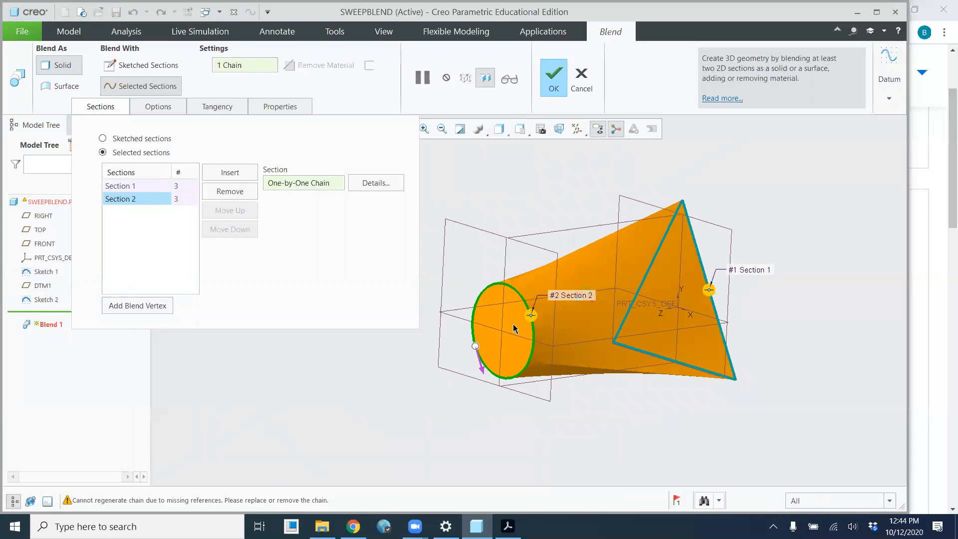
drag(474, 347, 533, 315)
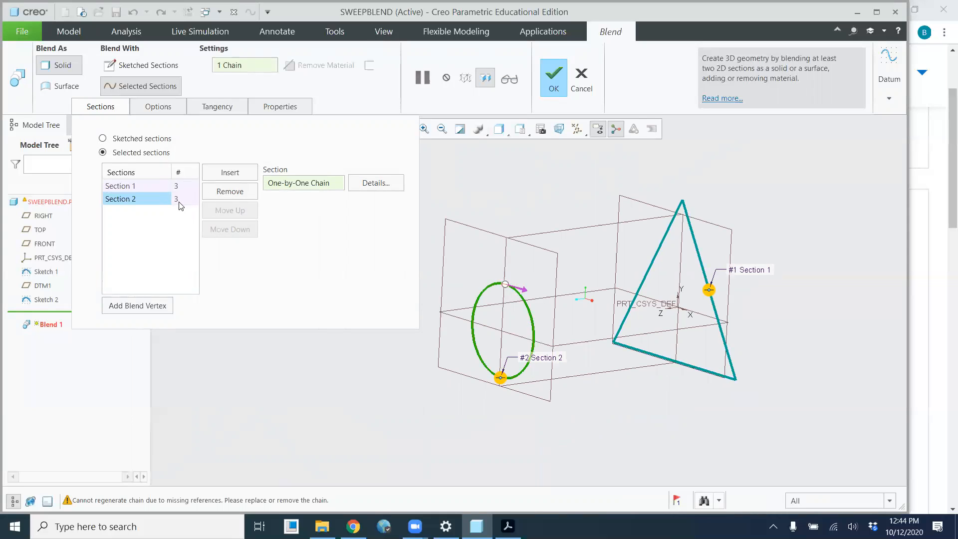
drag(493, 291, 483, 343)
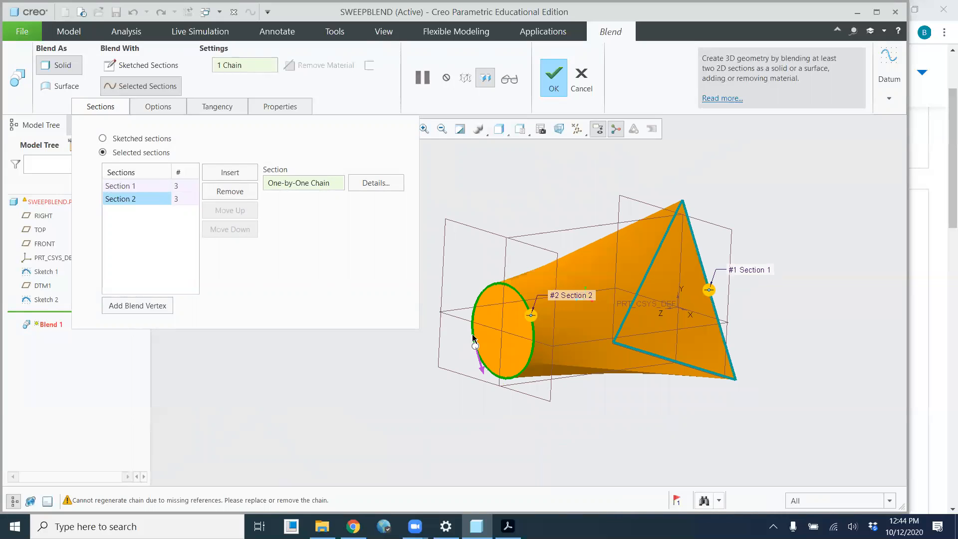
Complete the redefinition of Blend 1 and inspect the solid triangle-to-circle transition from several angles
middle_drag(555, 253, 621, 211)
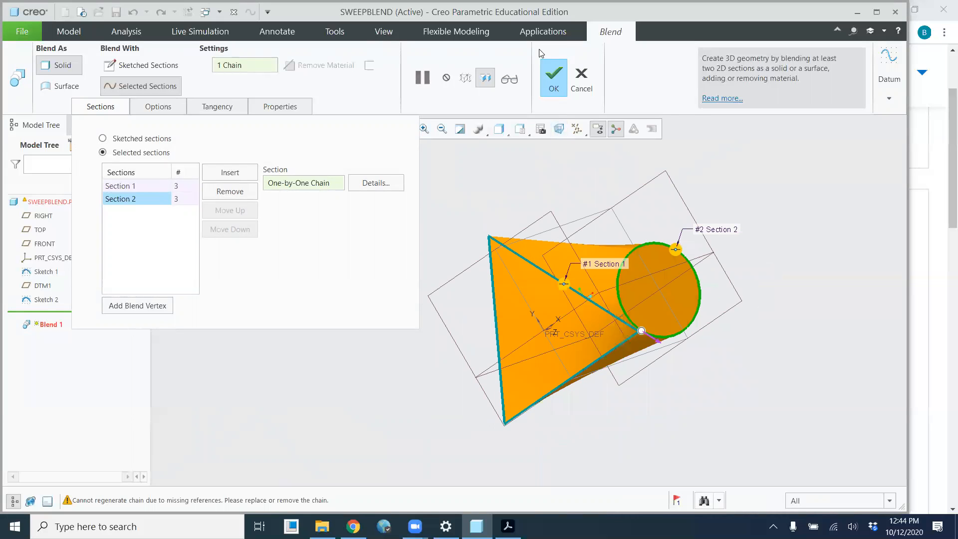
click(553, 75)
mouse_move(629, 280)
middle_down()
mouse_move(663, 269)
mouse_move(650, 306)
middle_up()
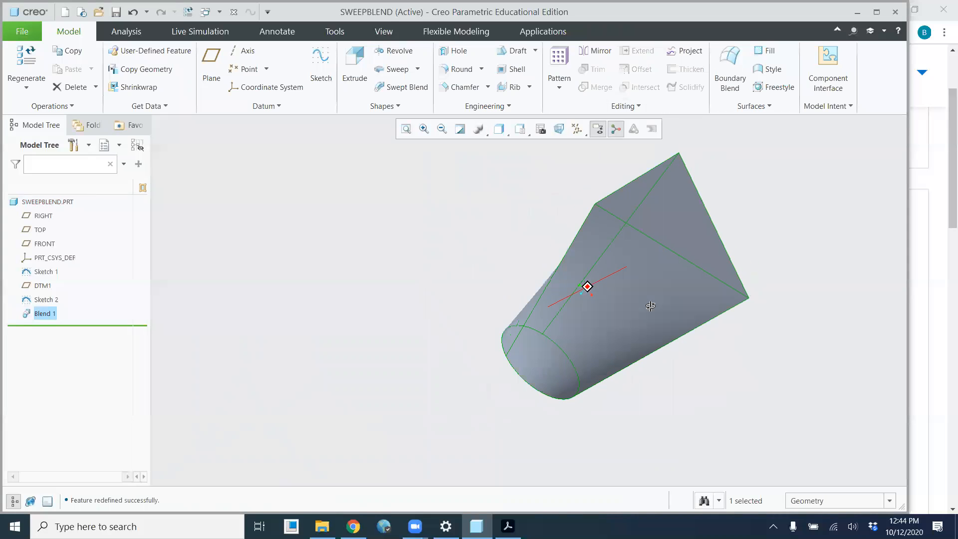
mouse_move(590, 364)
middle_down()
mouse_move(661, 308)
mouse_move(648, 310)
middle_up()
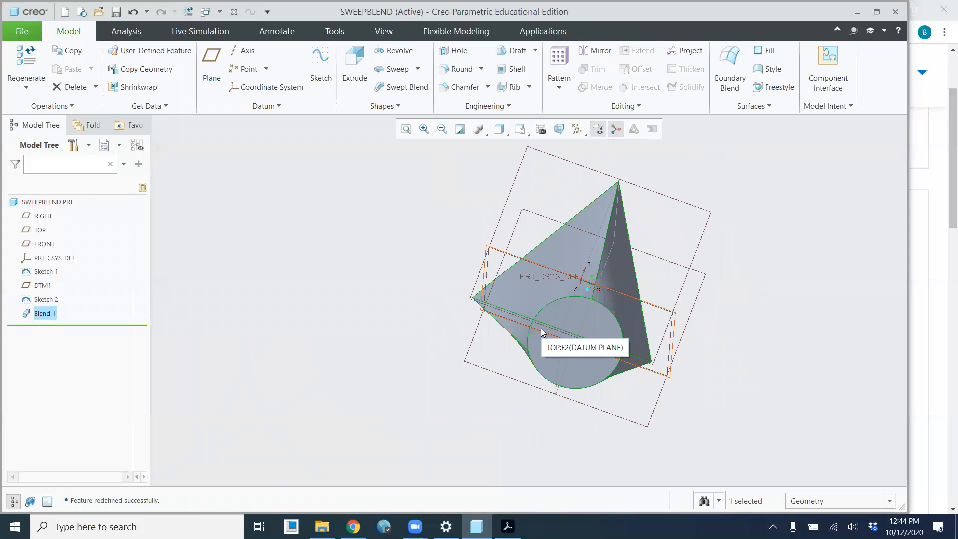
middle_drag(659, 324, 725, 292)
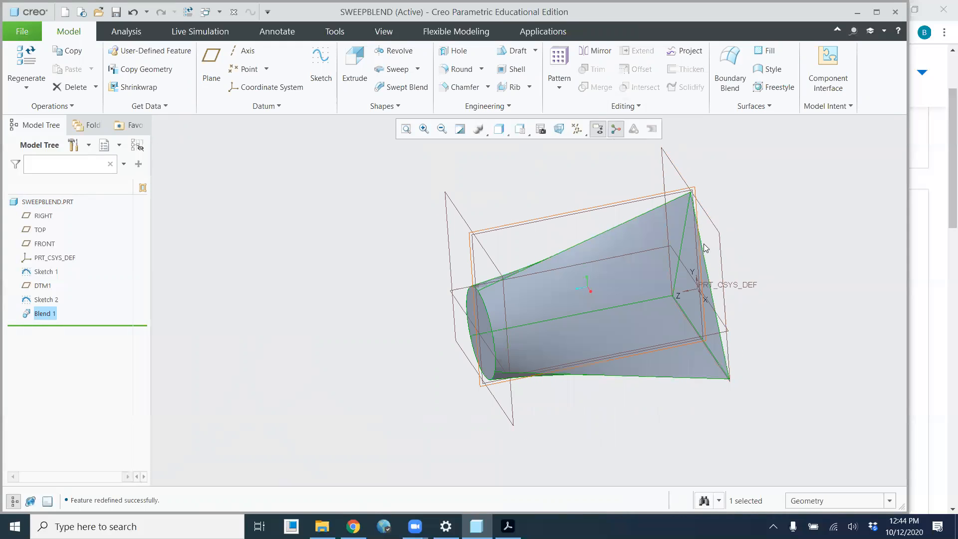